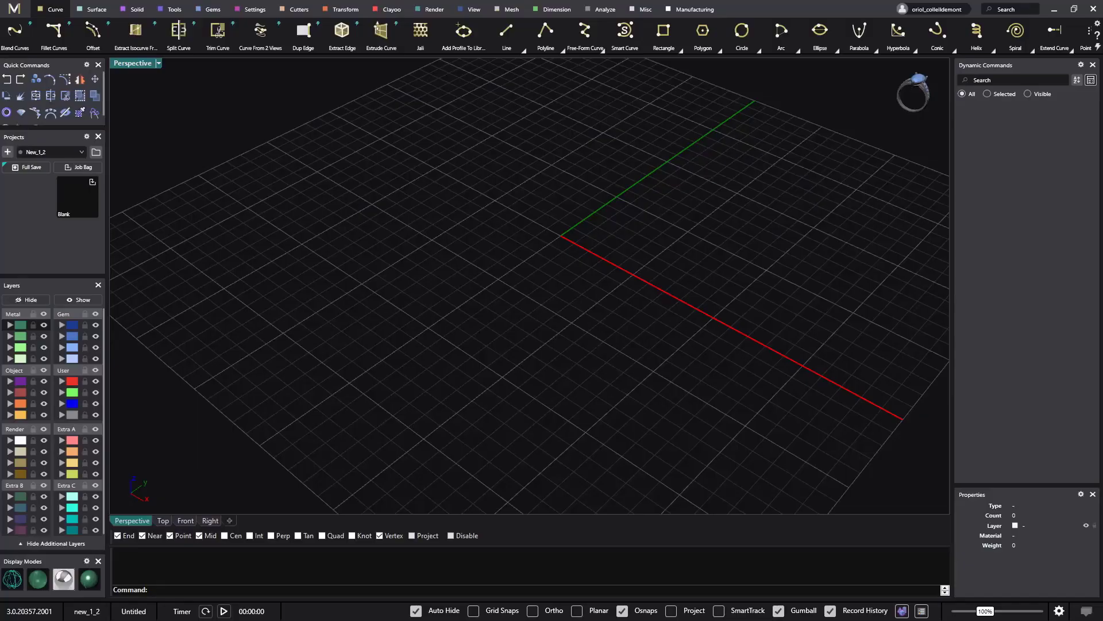
Step: Insert a round diamond gem with a 5.20 mm diameter at the origin
right_drag(546, 289, 551, 357)
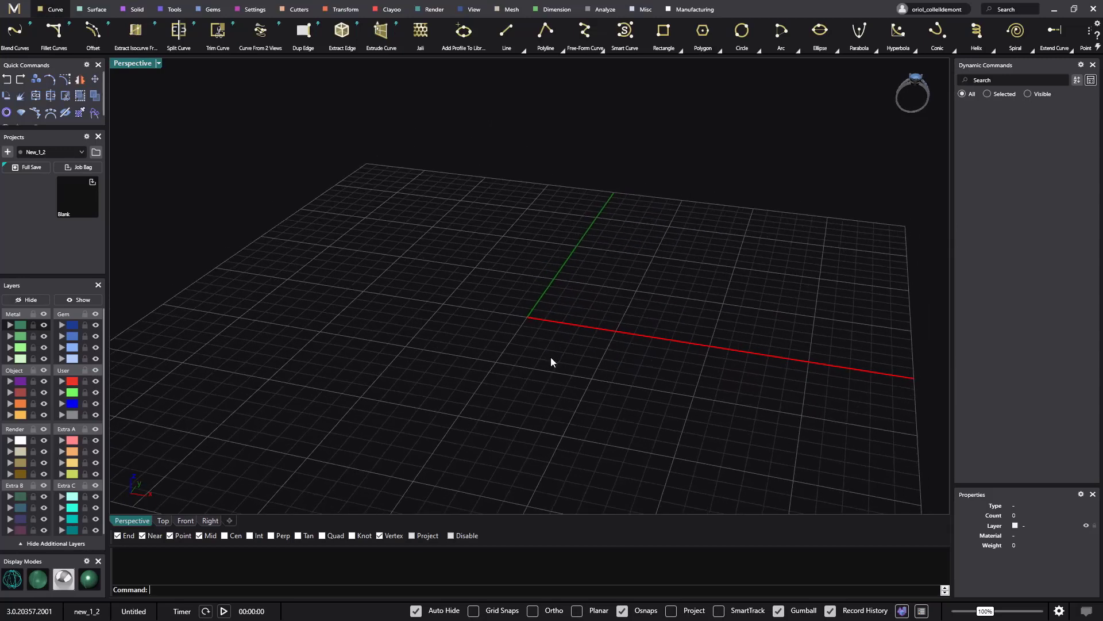
click(209, 12)
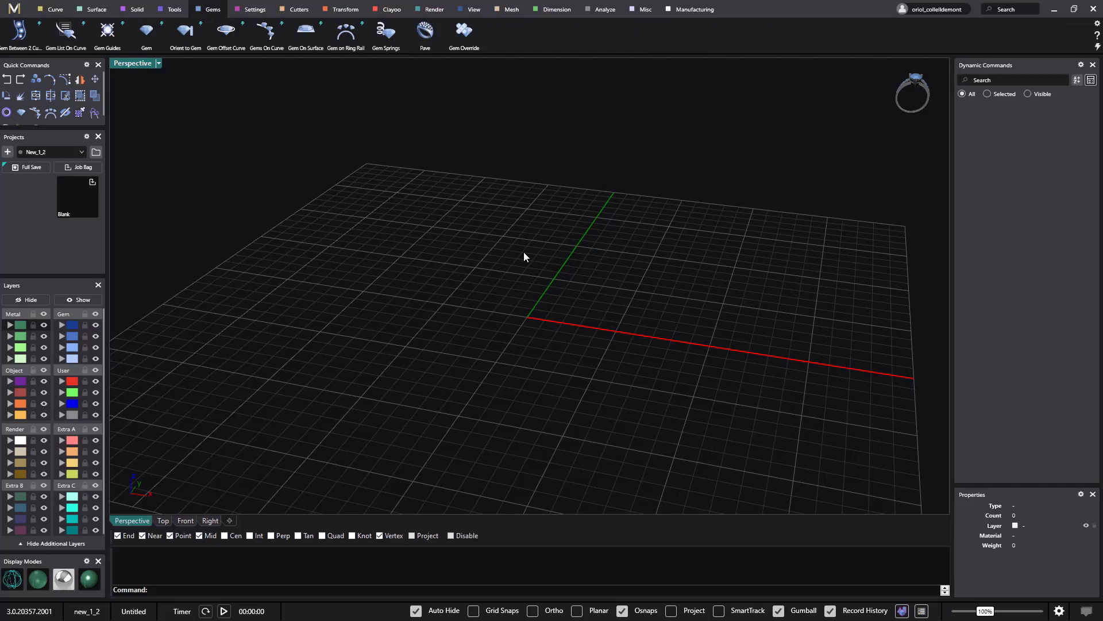
click(147, 33)
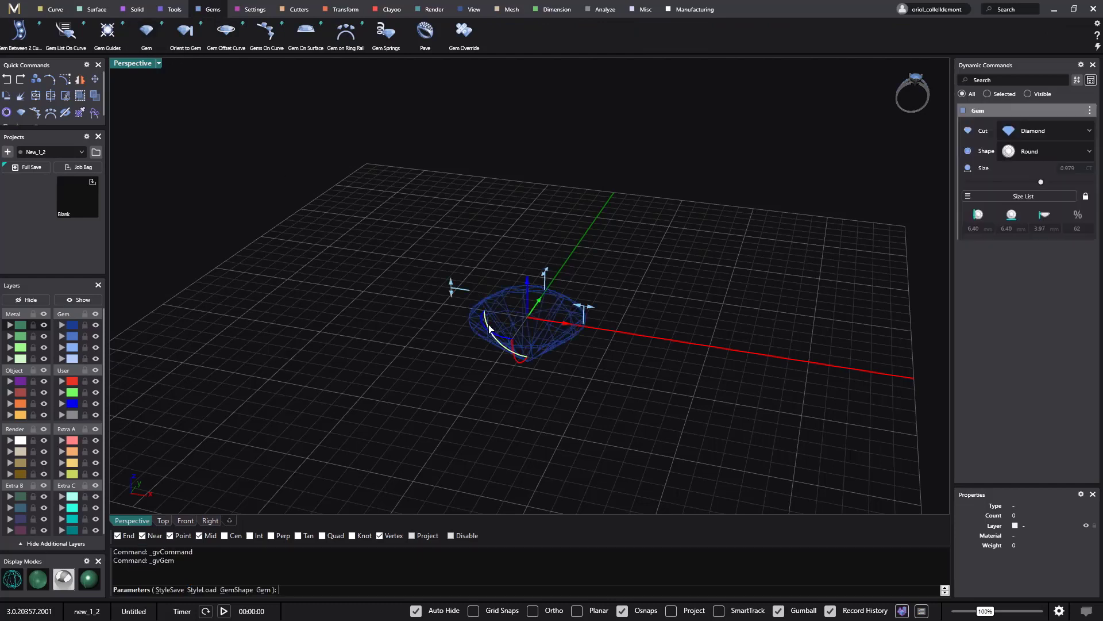
key(Return)
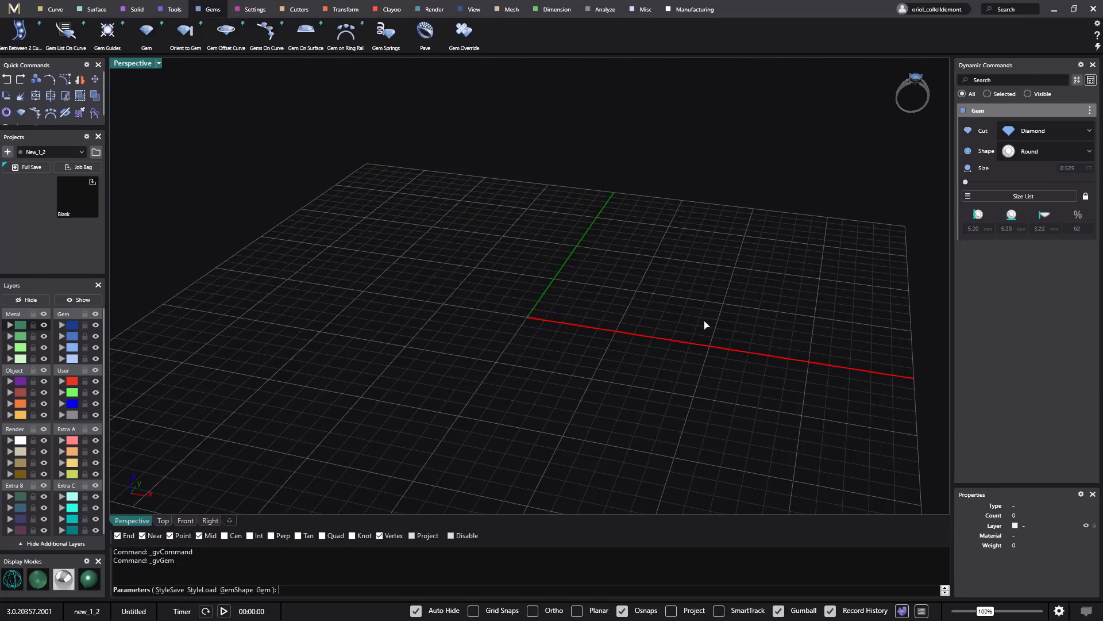
Step: Start a bezel around the round diamond and set its Dome to 0
click(258, 11)
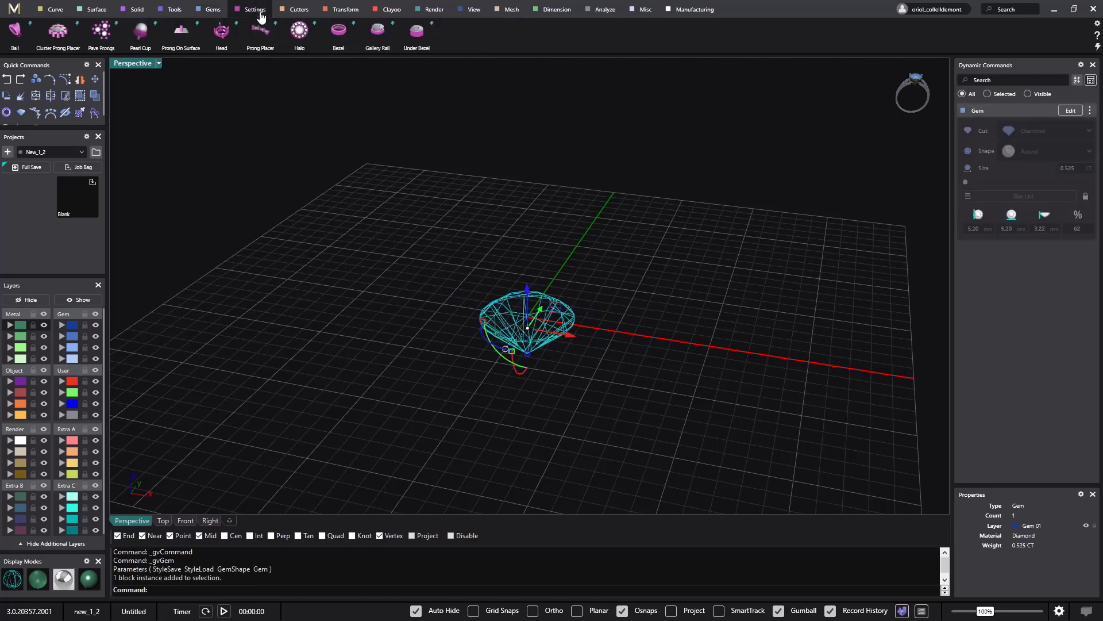
click(338, 34)
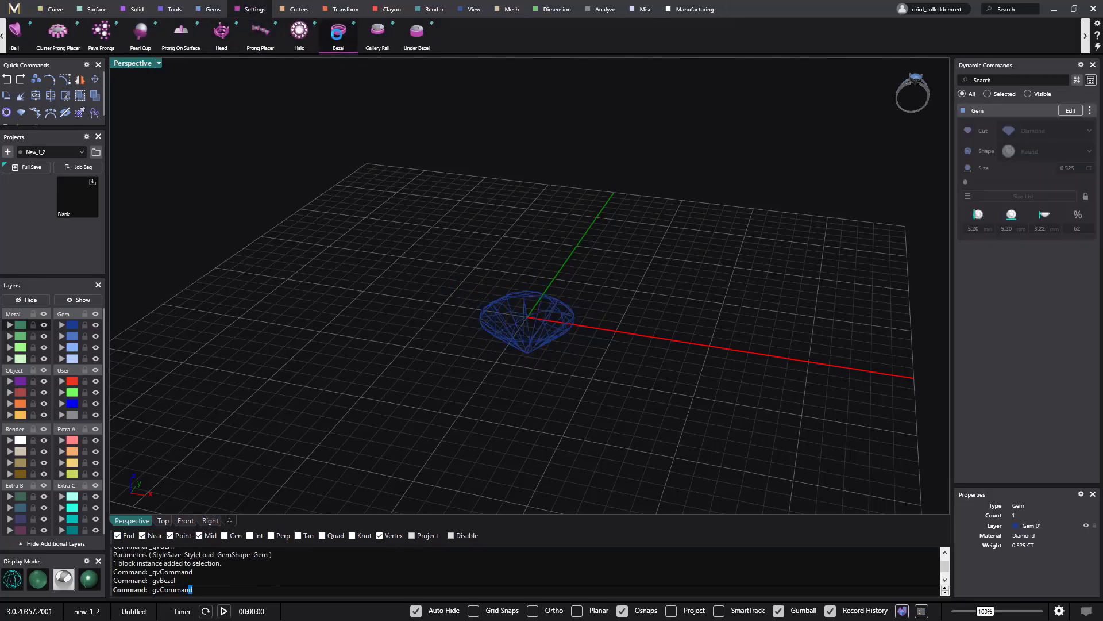
right_drag(583, 176, 693, 227)
scroll(653, 271, up, 5)
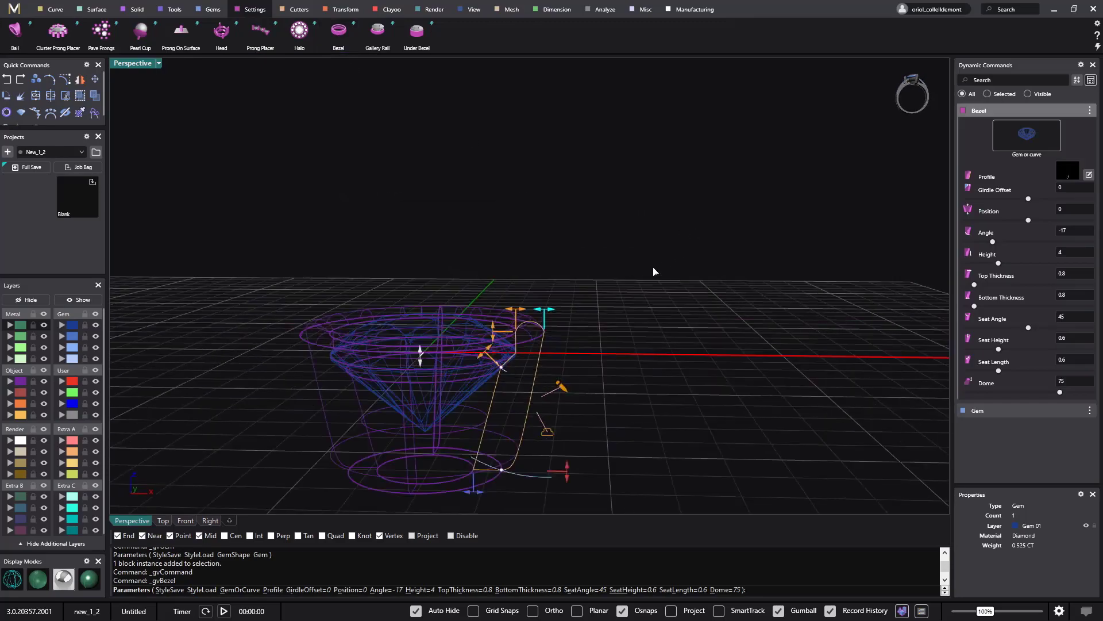
right_drag(652, 271, 693, 295)
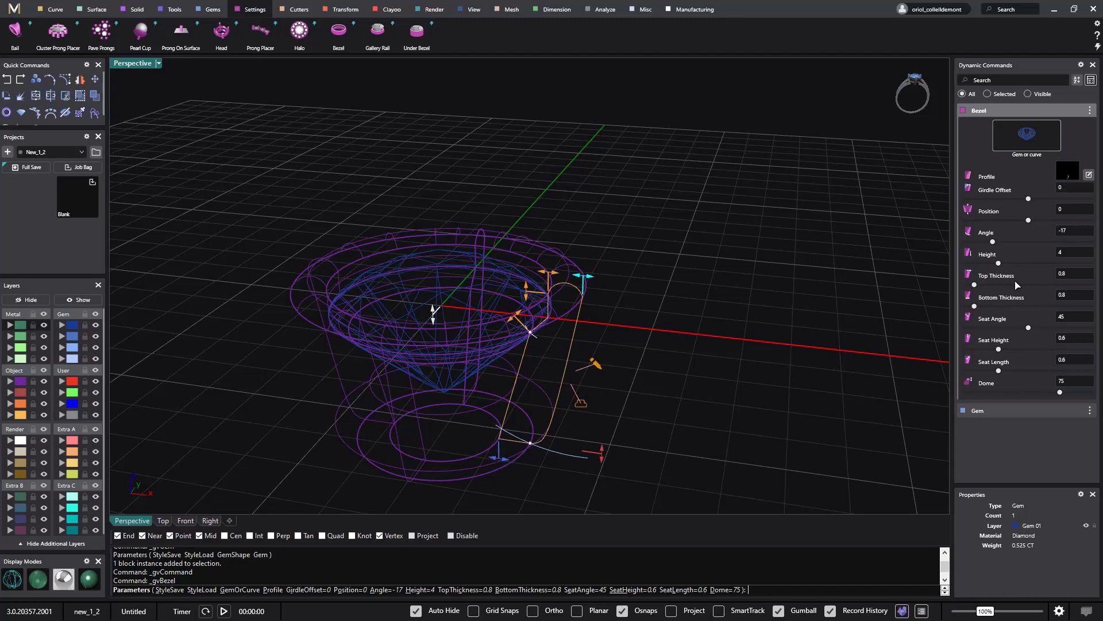
right_drag(759, 344, 780, 315)
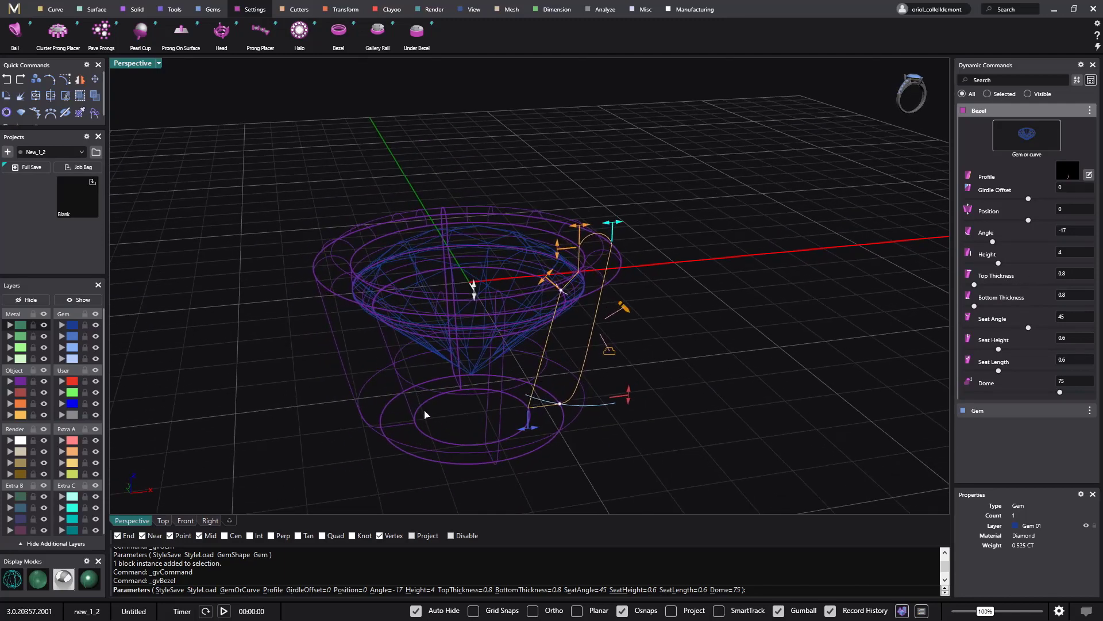
click(1081, 384)
key(Return)
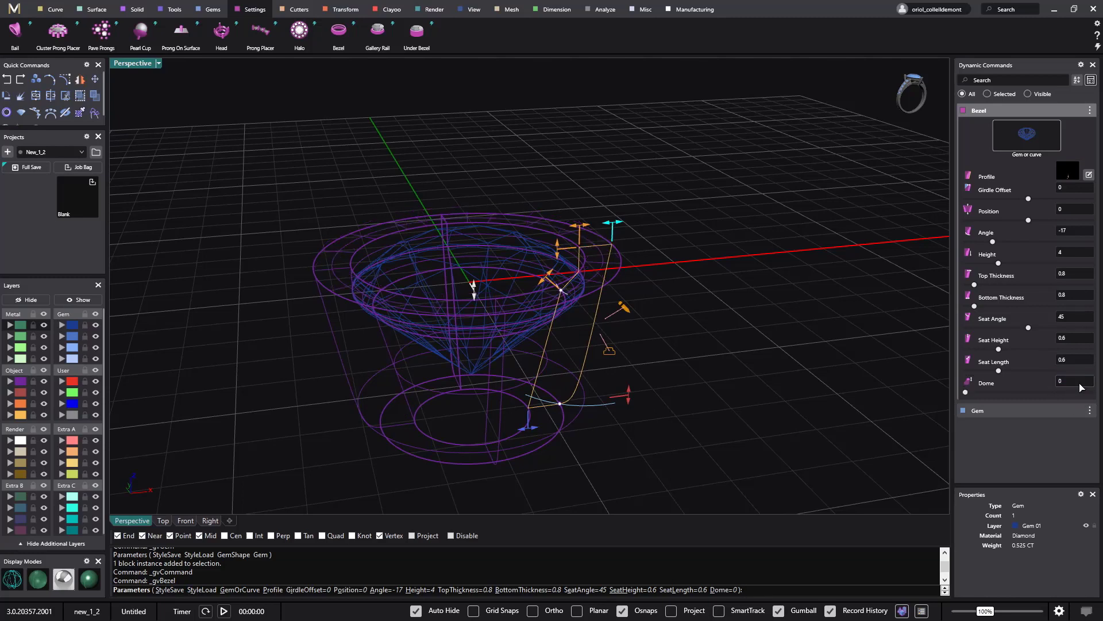
Step: Show the bezel shaded in a four-viewport layout, with the front view shaded and zoomed to its side profile
click(86, 585)
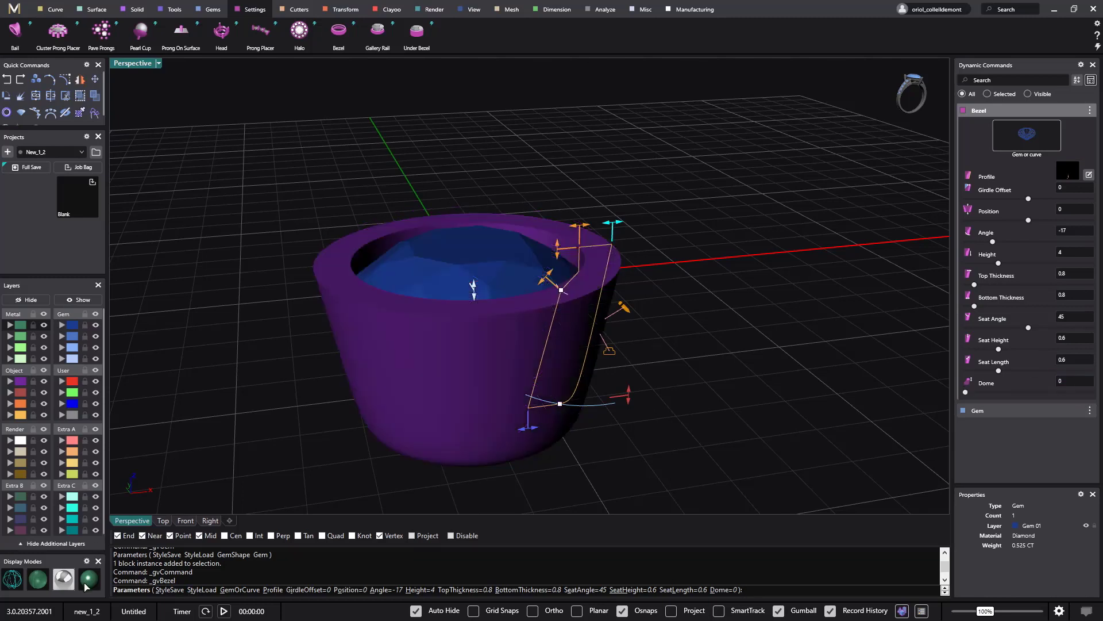
right_drag(248, 497, 303, 411)
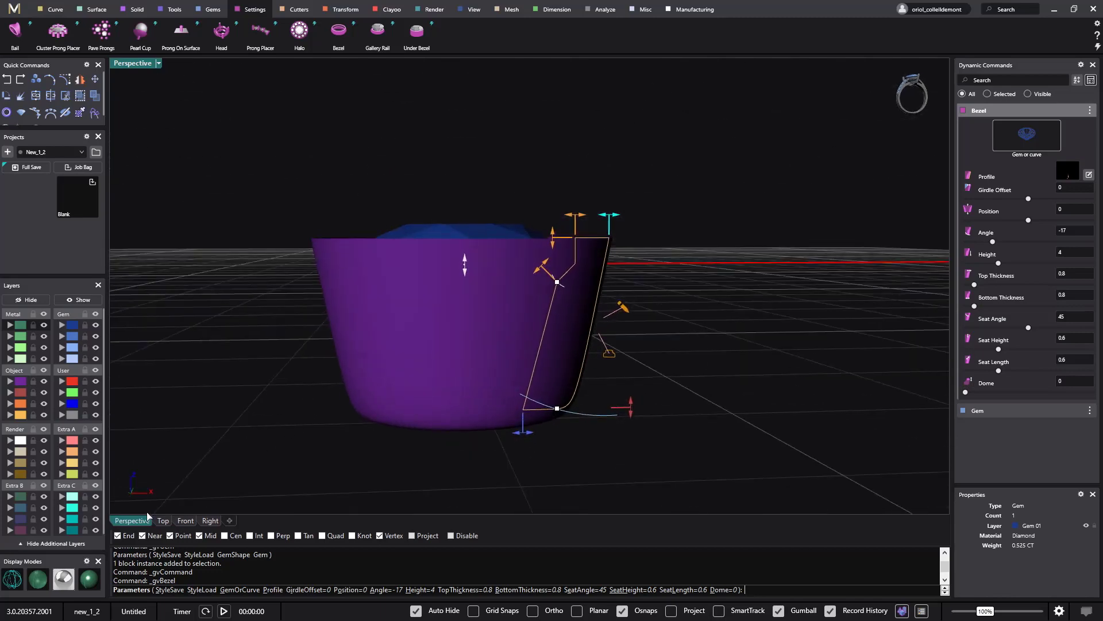
double_click(127, 64)
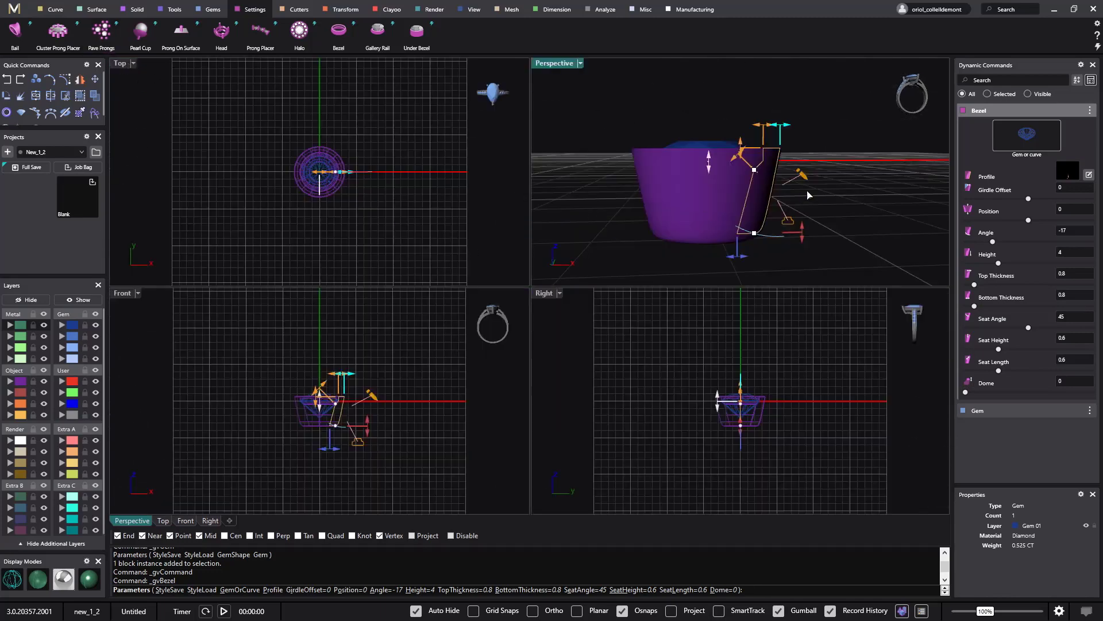
scroll(802, 191, up, 5)
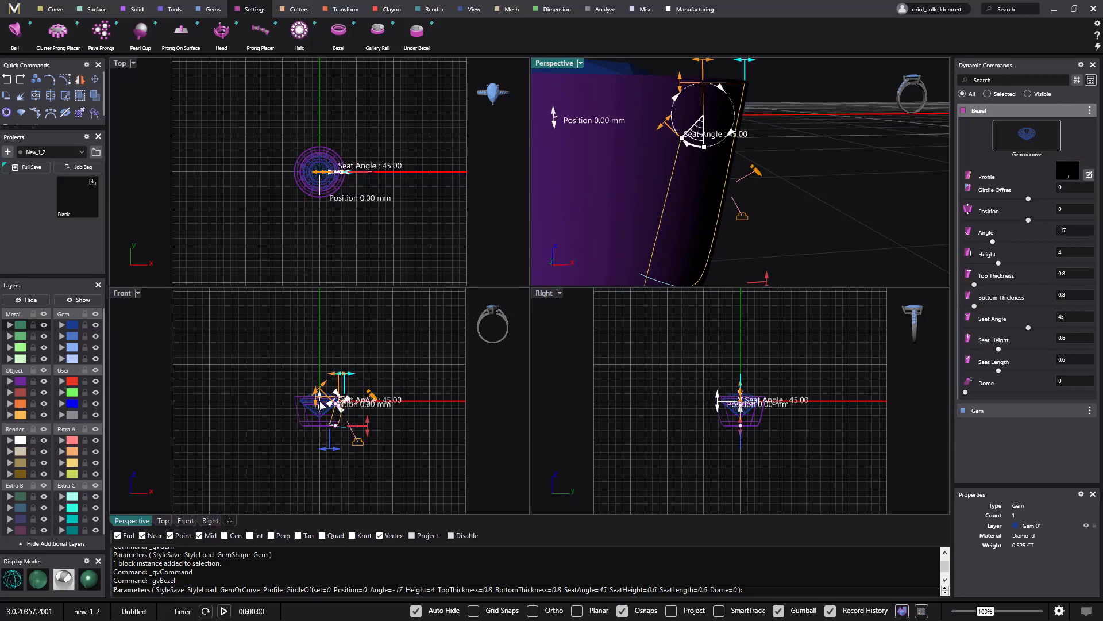
scroll(320, 405, up, 5)
click(85, 582)
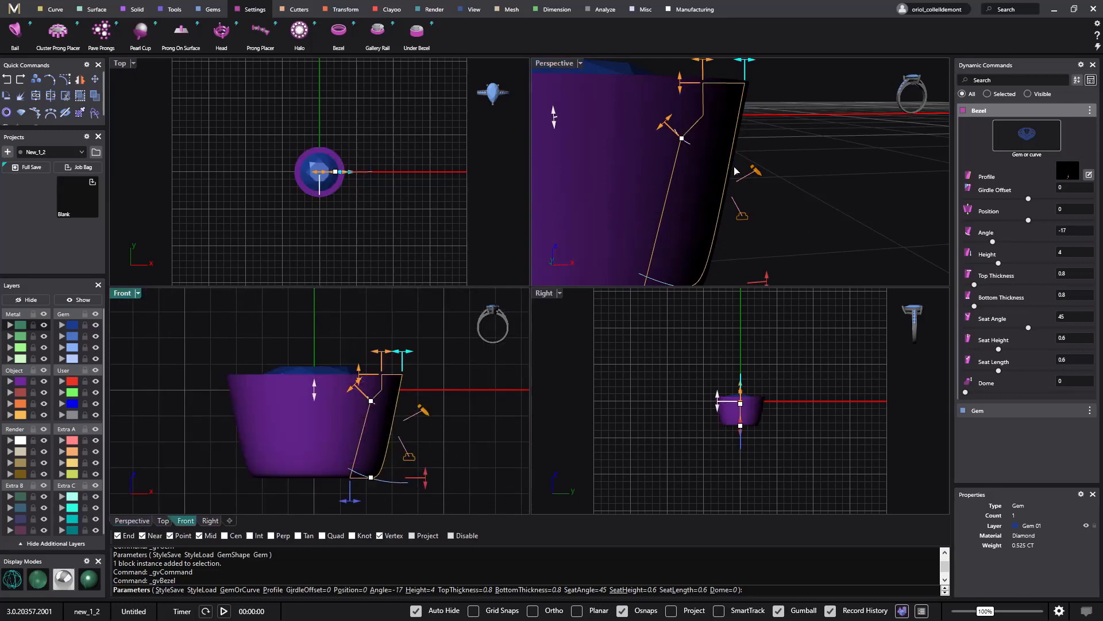
scroll(780, 194, down, 5)
scroll(799, 208, down, 5)
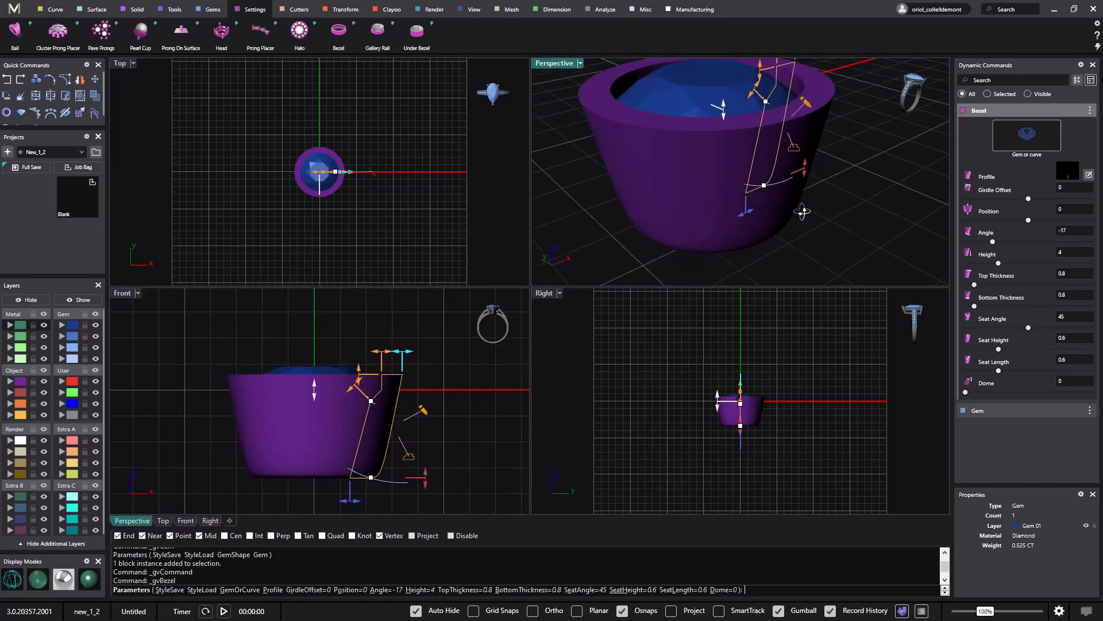
scroll(381, 394, up, 5)
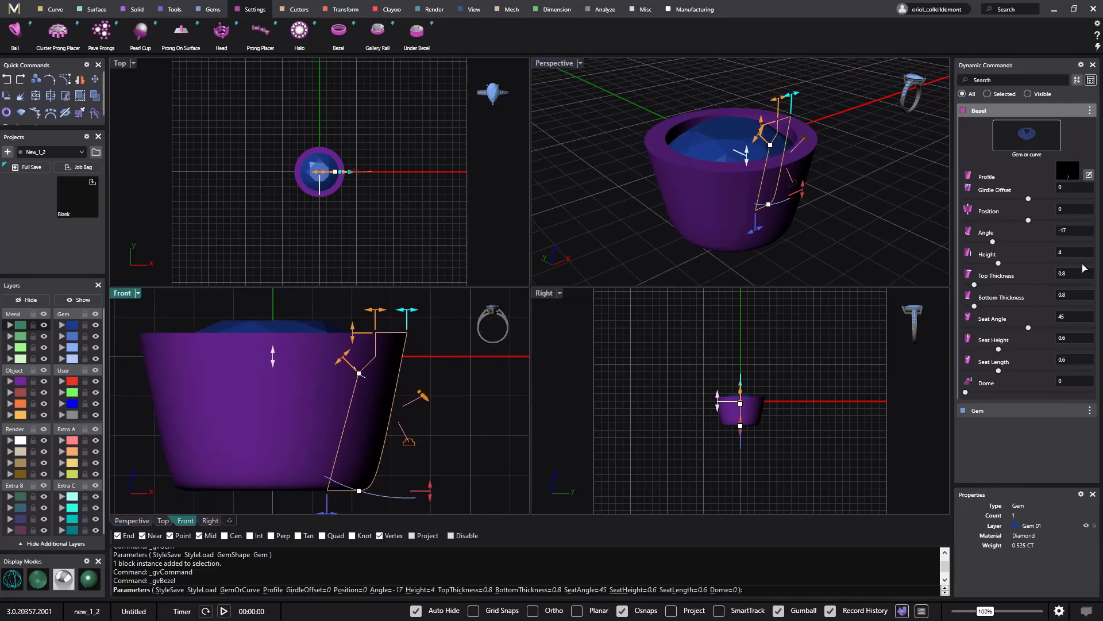
Step: Open the bezel's profile for editing and add a control point near the upper end of the curve
click(1089, 175)
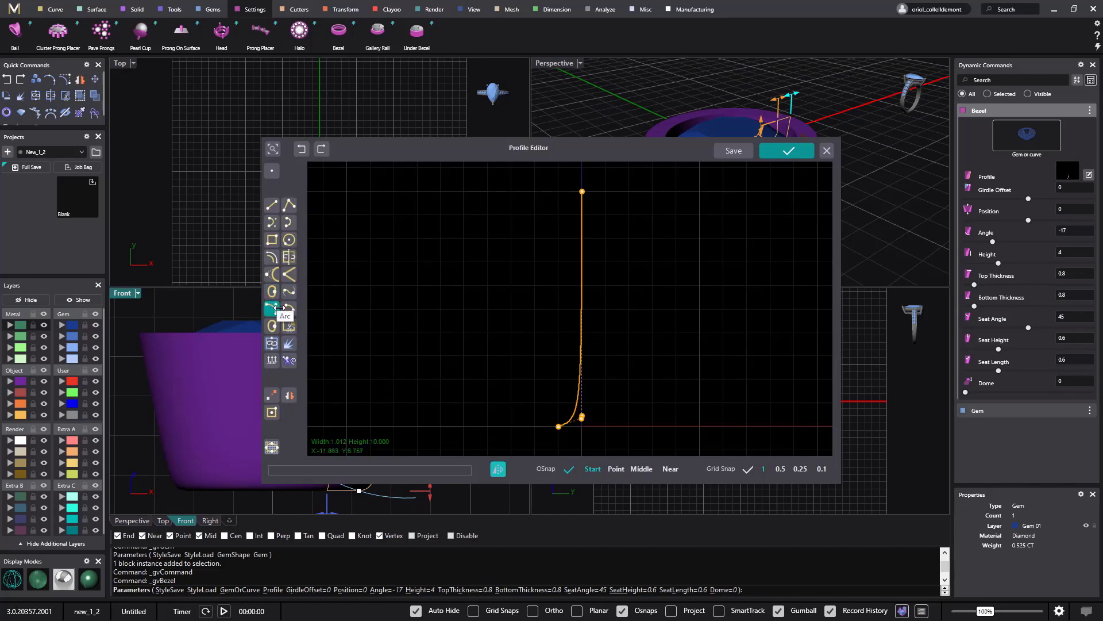
click(271, 275)
click(581, 236)
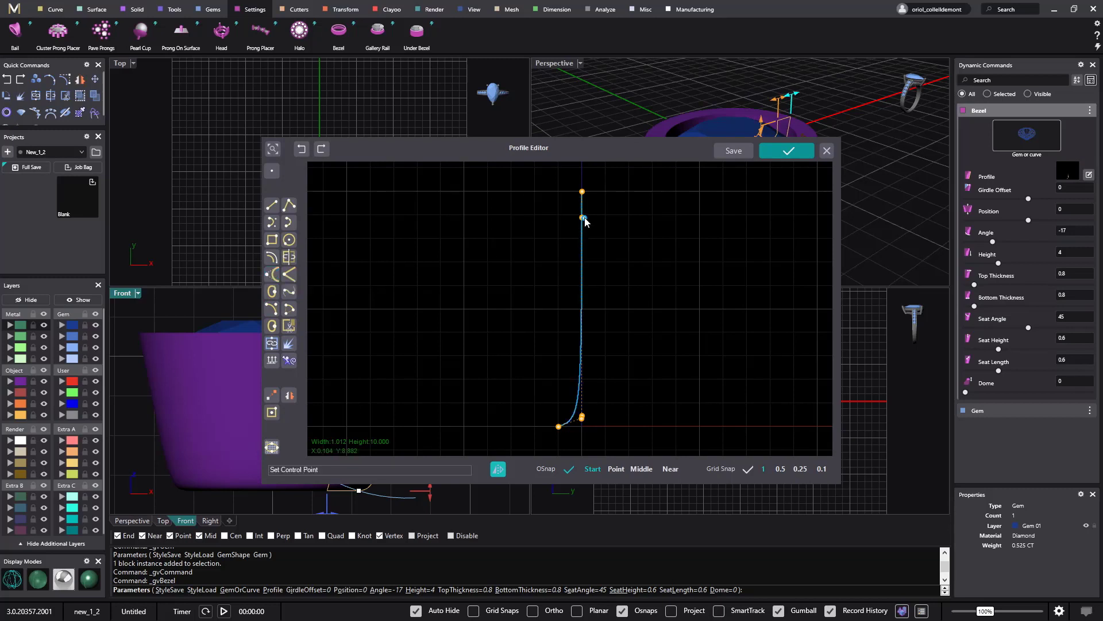
click(582, 219)
drag(635, 152, 817, 172)
Step: Set the bezel's top thickness to 0.3 mm and its angle to -10 degrees
mouse_move(416, 313)
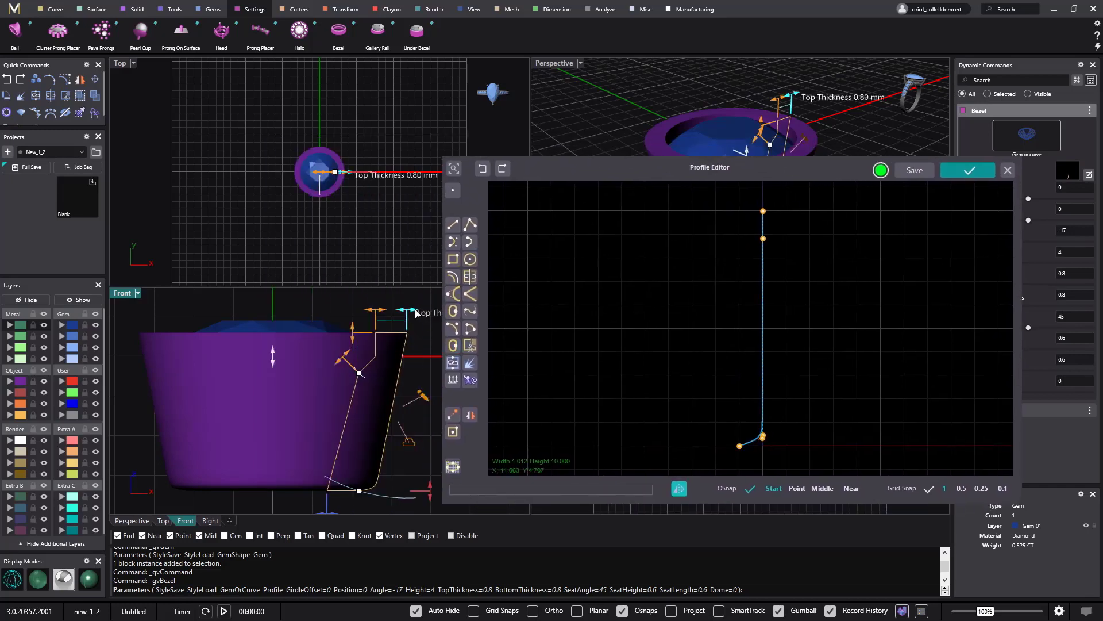
drag(411, 310, 383, 317)
mouse_move(345, 490)
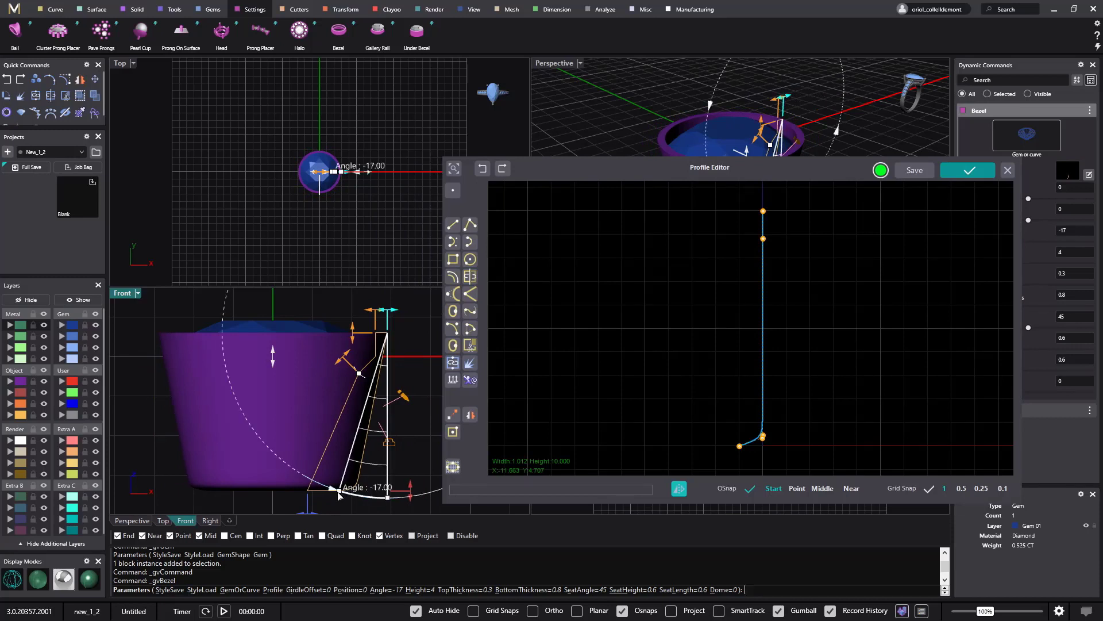
drag(338, 490, 359, 490)
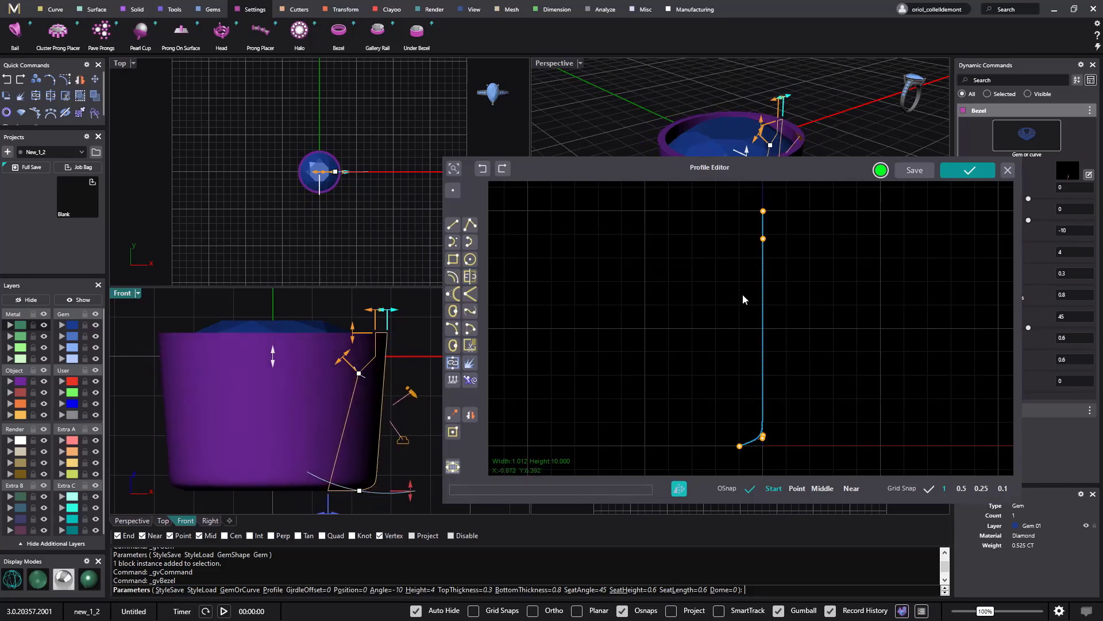
Step: Try bulging the profile outward at its upper control point, reduce the top thickness to 0.1 mm, and discard the profile edit
drag(763, 239, 808, 243)
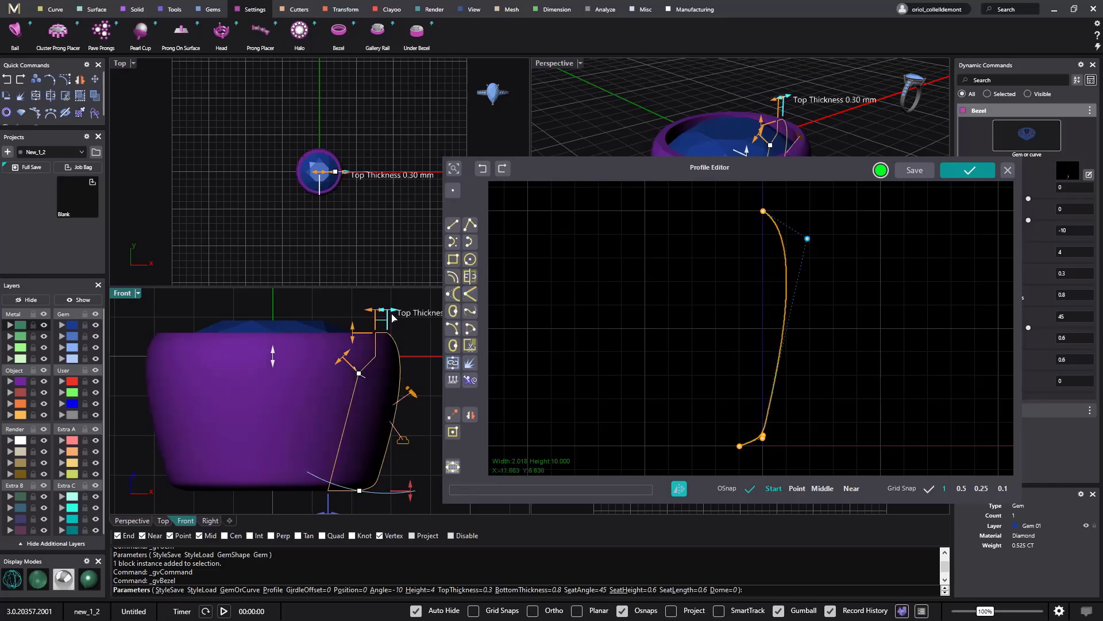
drag(393, 312, 380, 314)
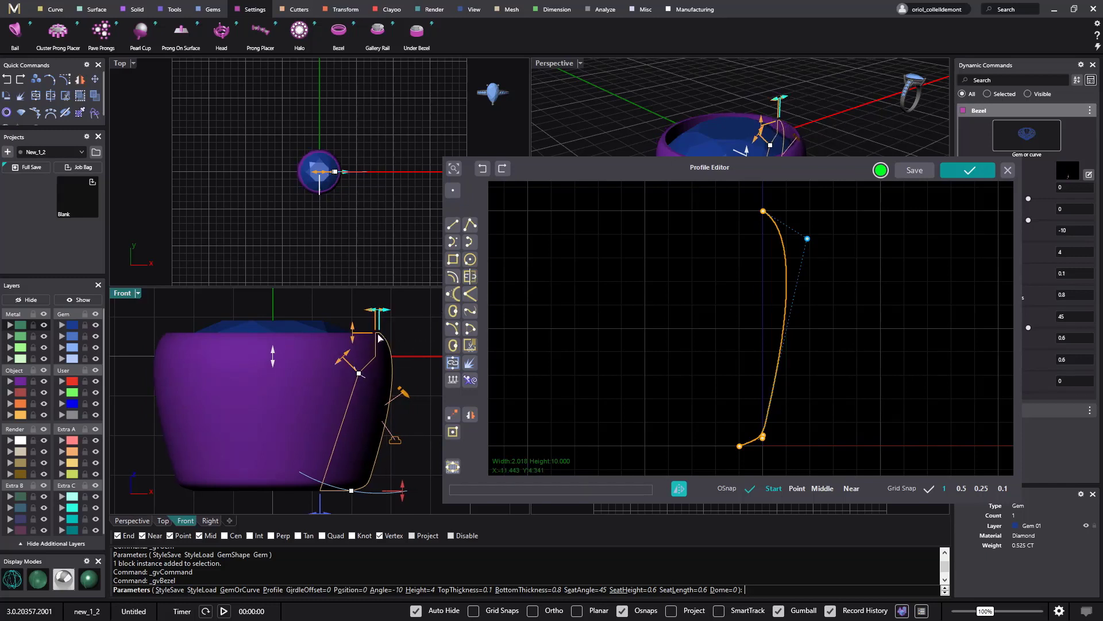
drag(809, 245, 828, 217)
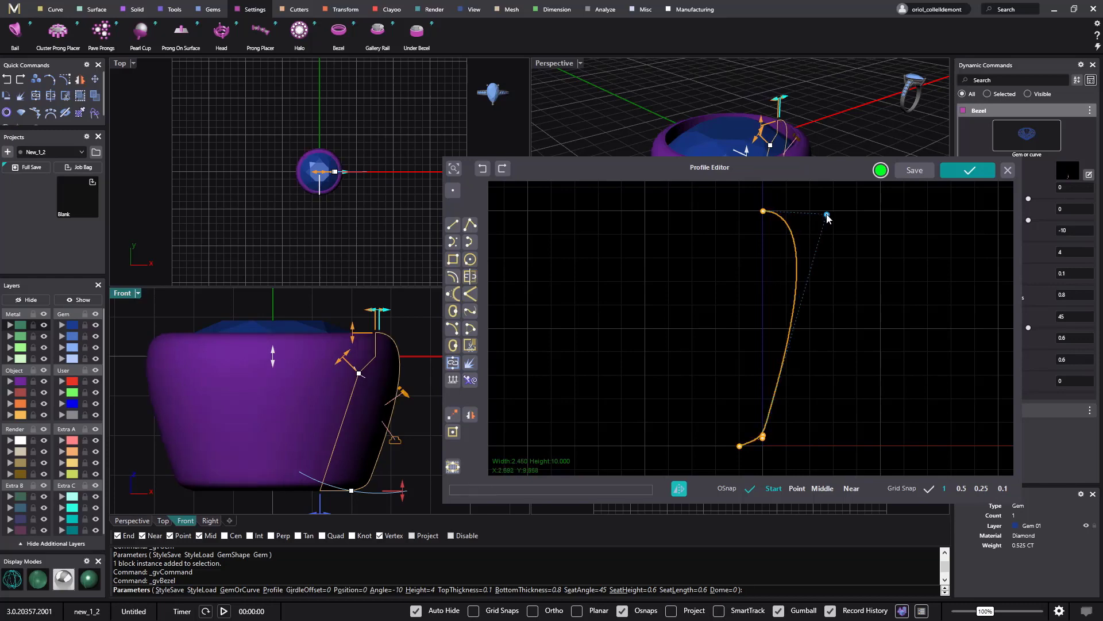
click(1008, 171)
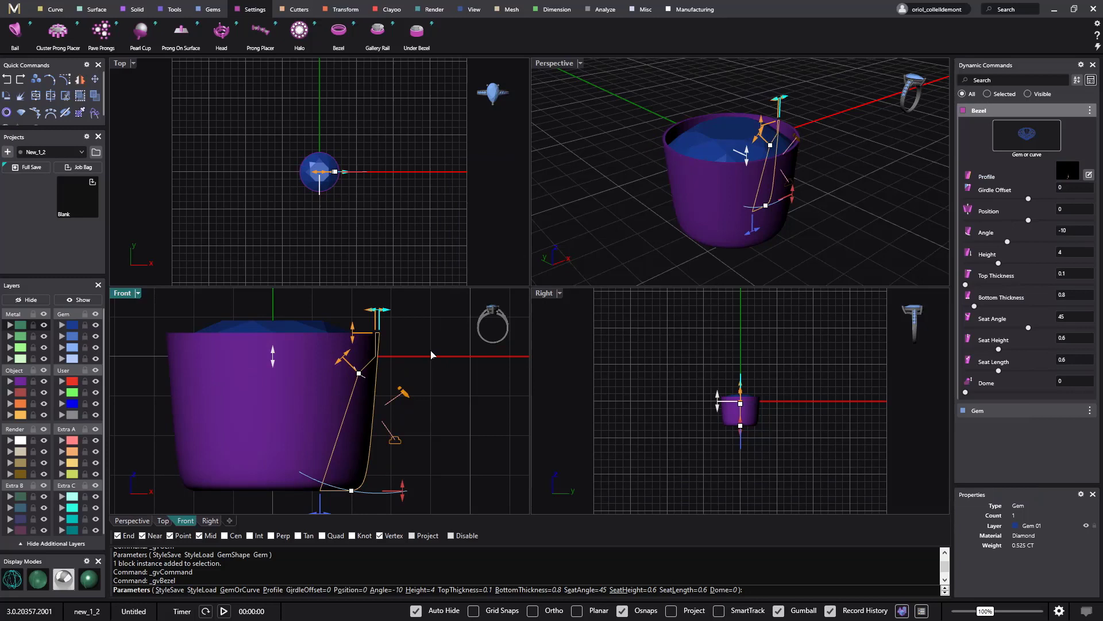
click(1090, 175)
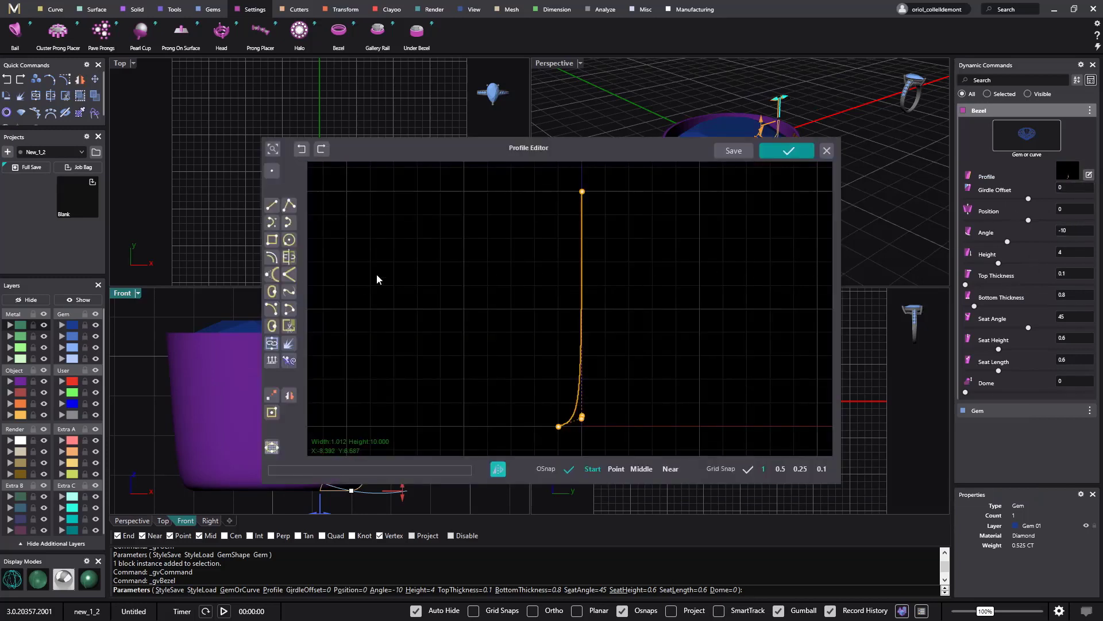
click(290, 206)
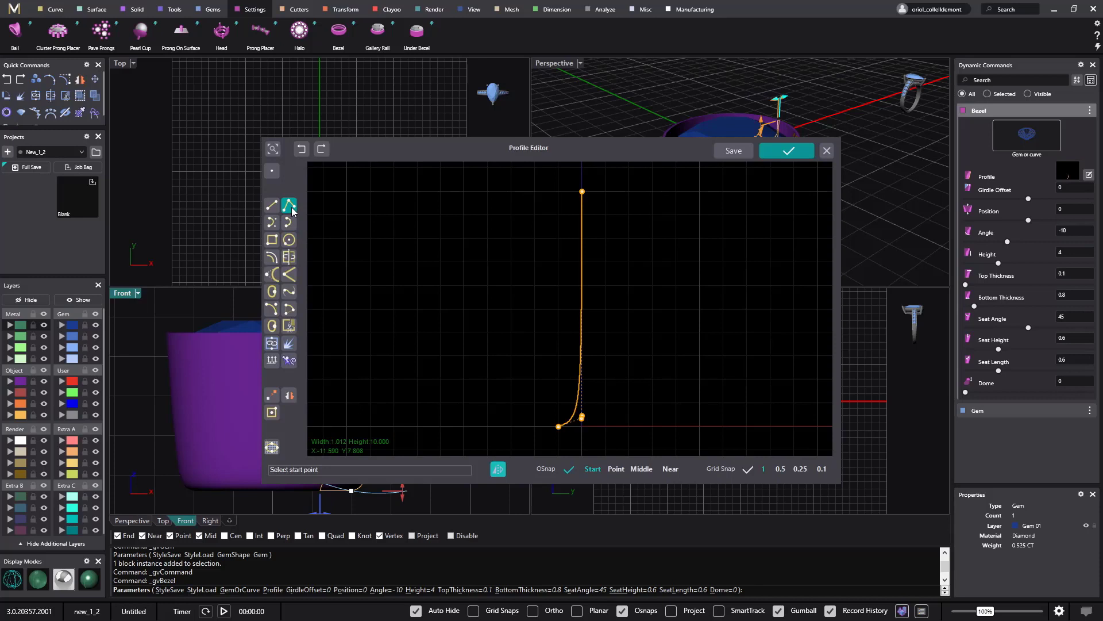
click(583, 223)
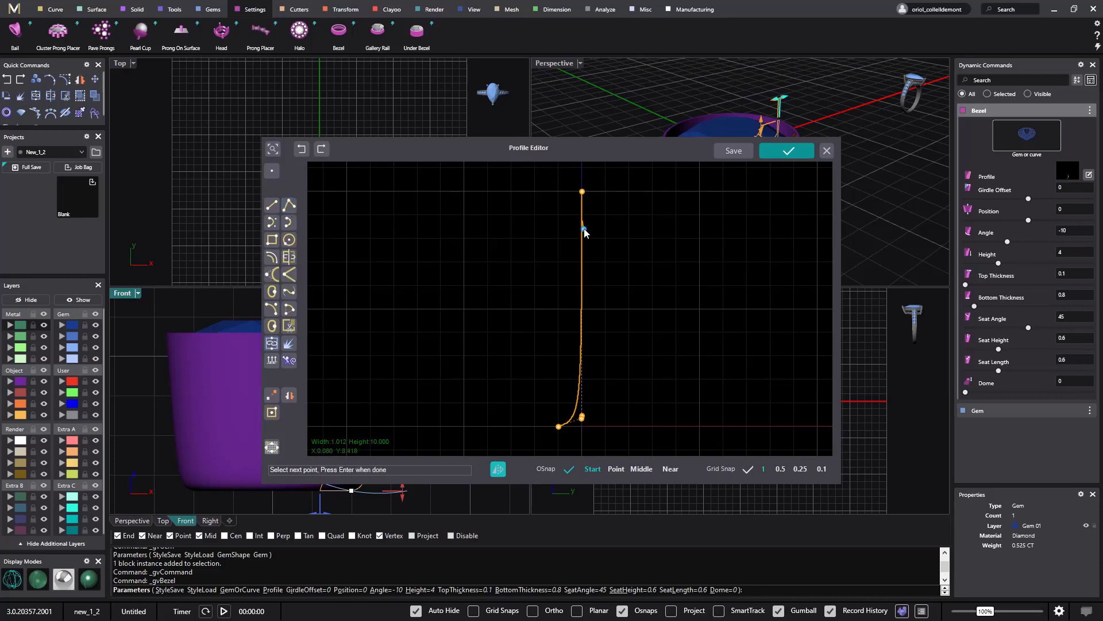
click(827, 150)
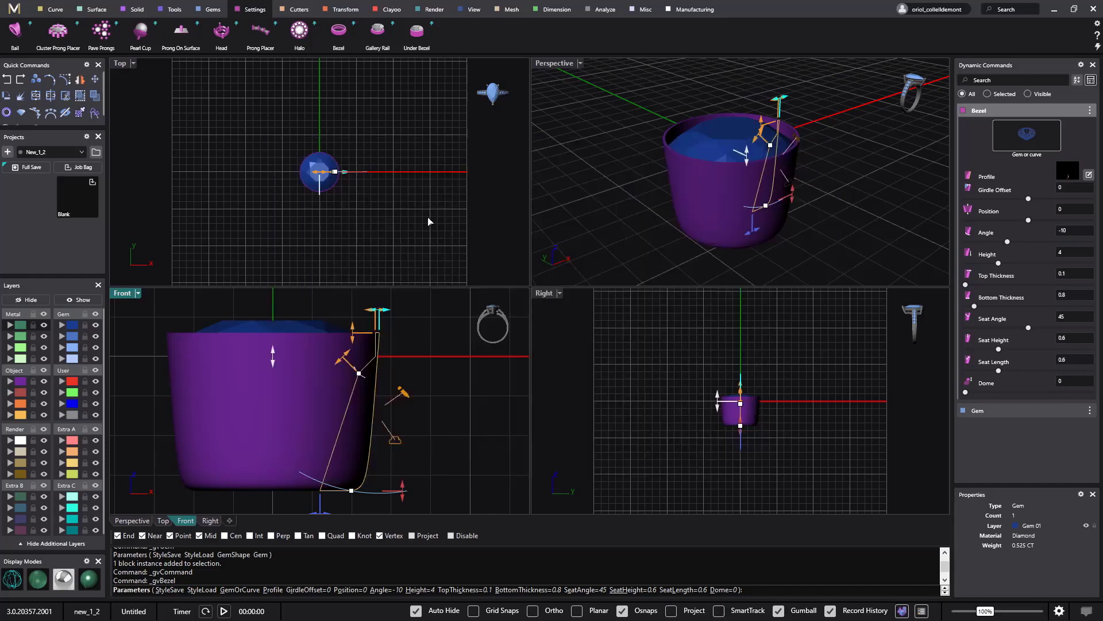
Step: Reopen the bezel's profile, add a corner point near its upper end, and move that corner about 1.2 units outward
click(1089, 174)
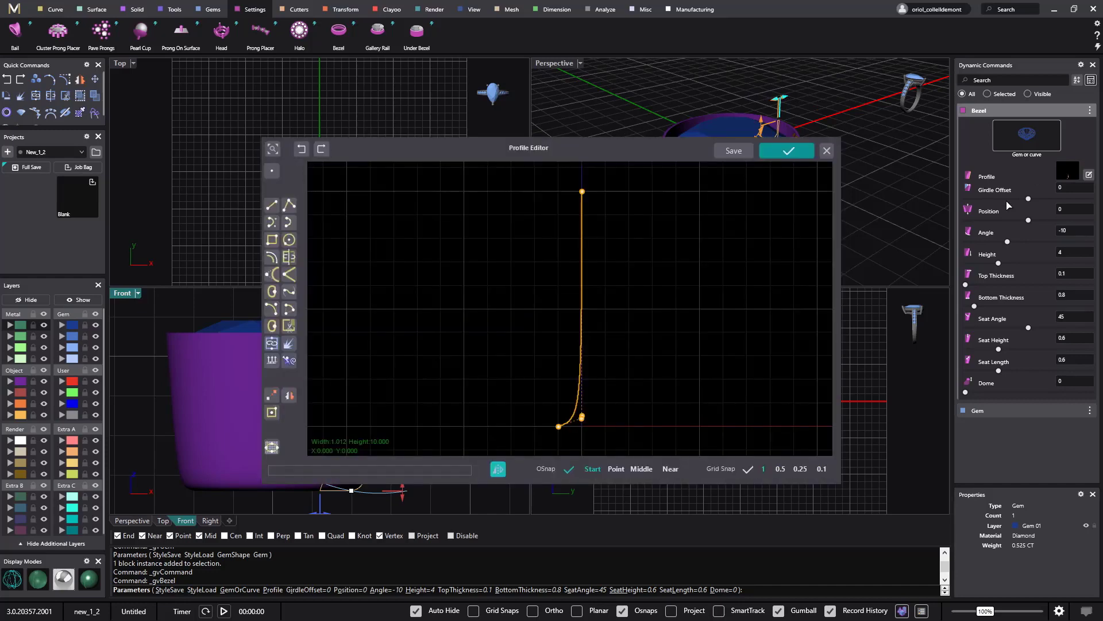
click(288, 276)
click(581, 257)
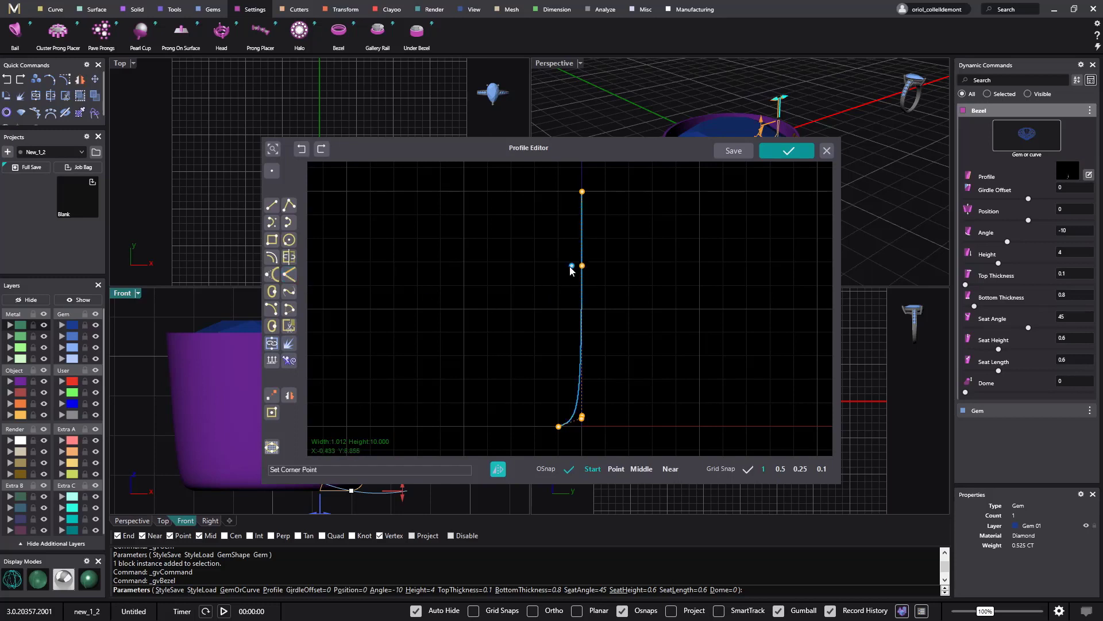
click(584, 225)
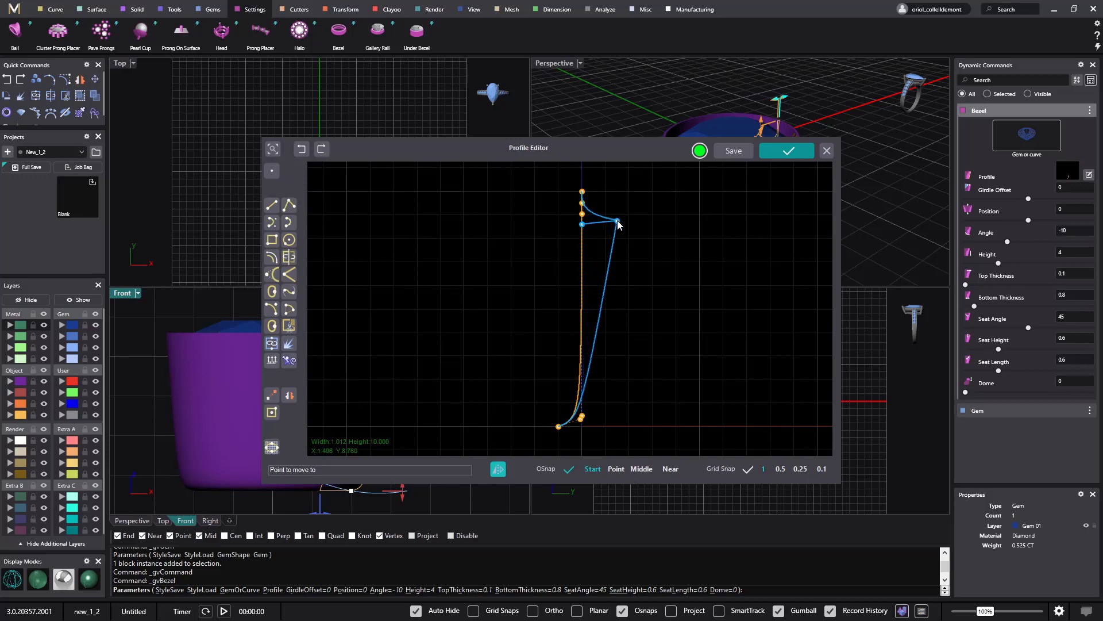
click(609, 222)
Step: Move the two control points above the corner onto a straight line towards the profile's upper end, forming a flat chamfer
drag(615, 150, 782, 151)
click(750, 215)
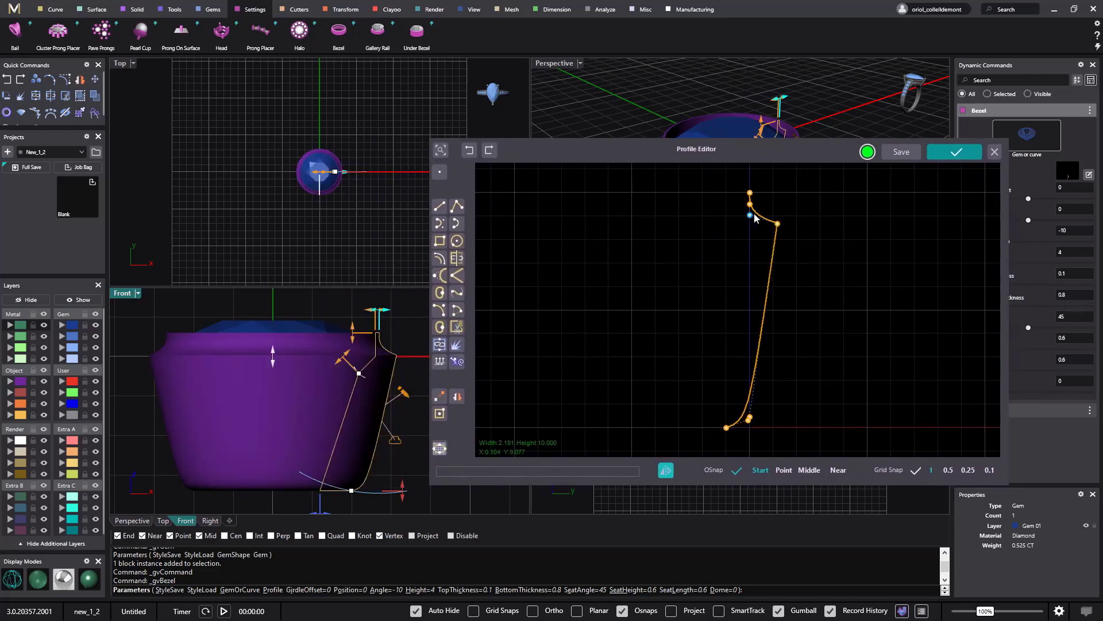
click(751, 204)
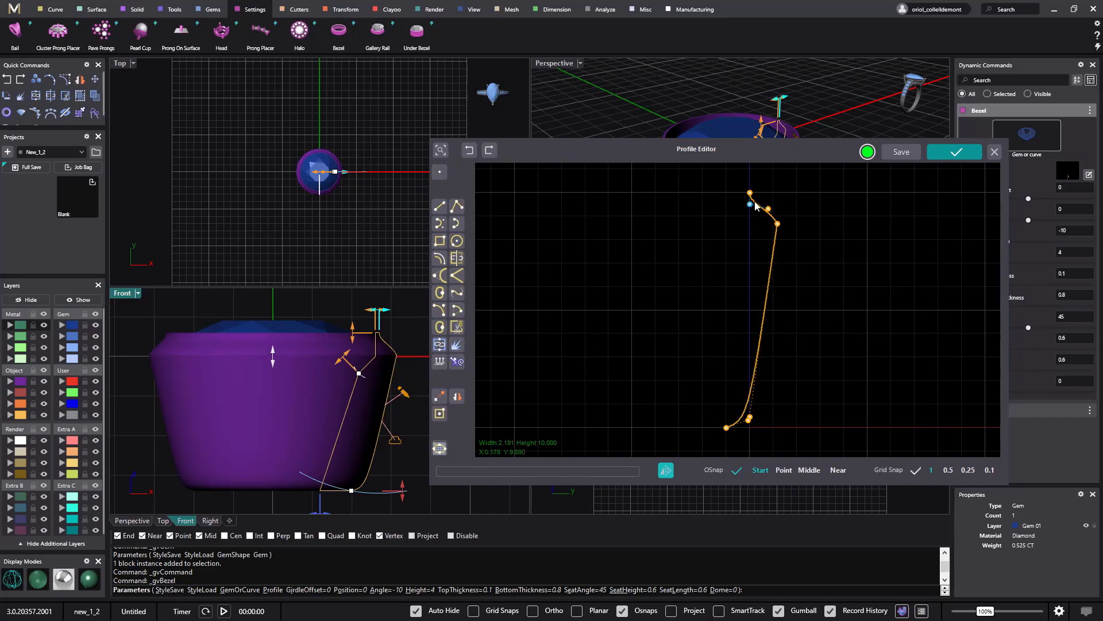
click(759, 200)
click(760, 200)
right_drag(277, 336, 269, 352)
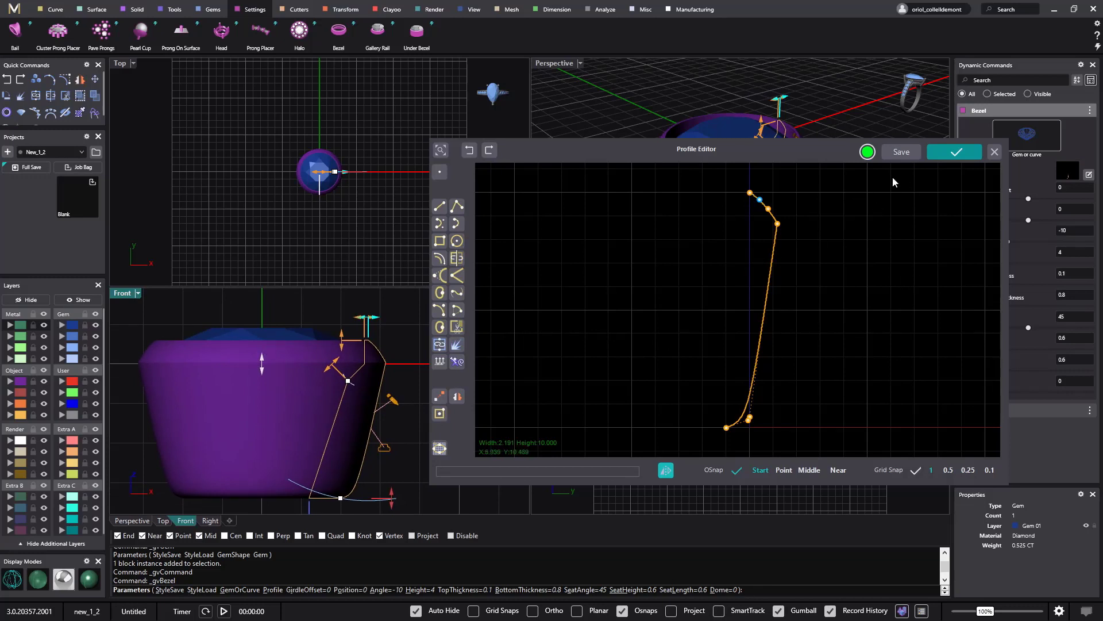
Step: Save the edited profile to the library as "filet" and finish the bezel with it
click(901, 153)
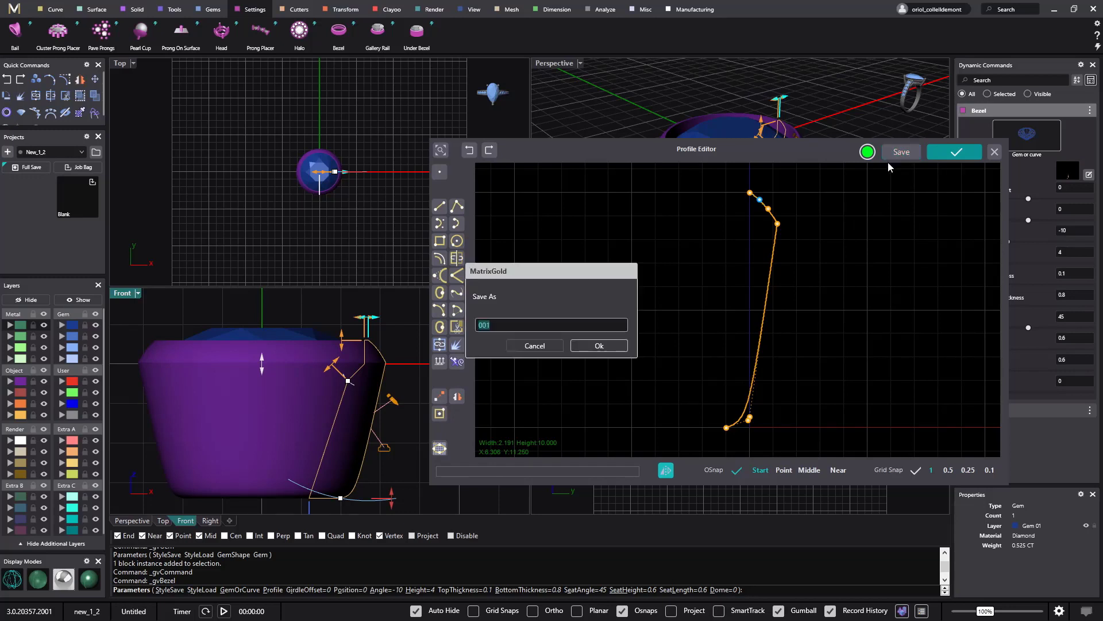
text(filet)
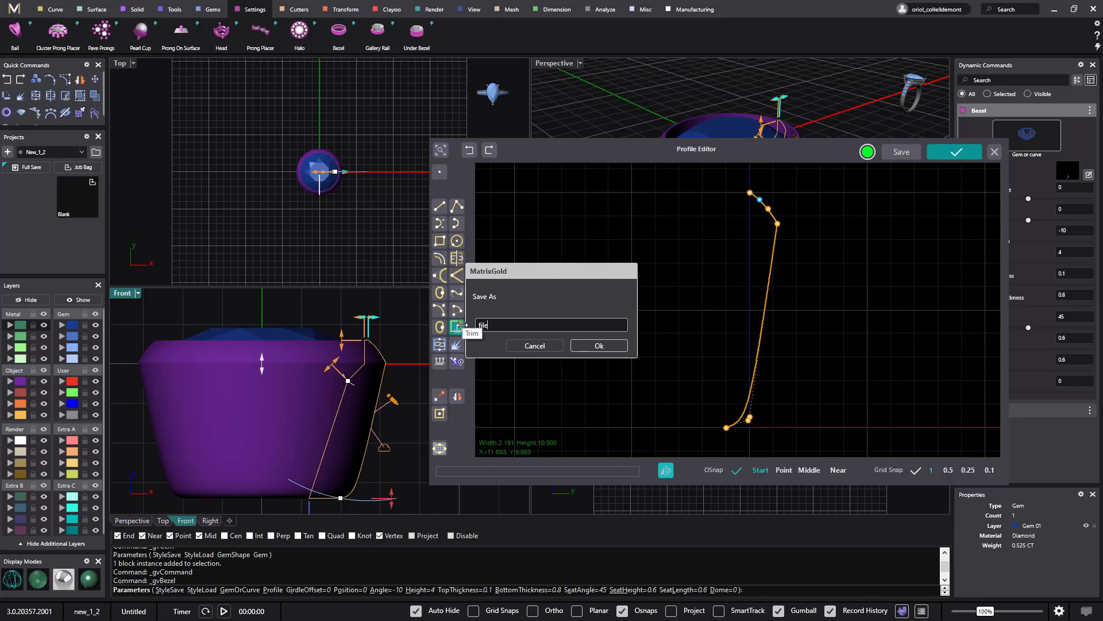
click(621, 345)
click(954, 154)
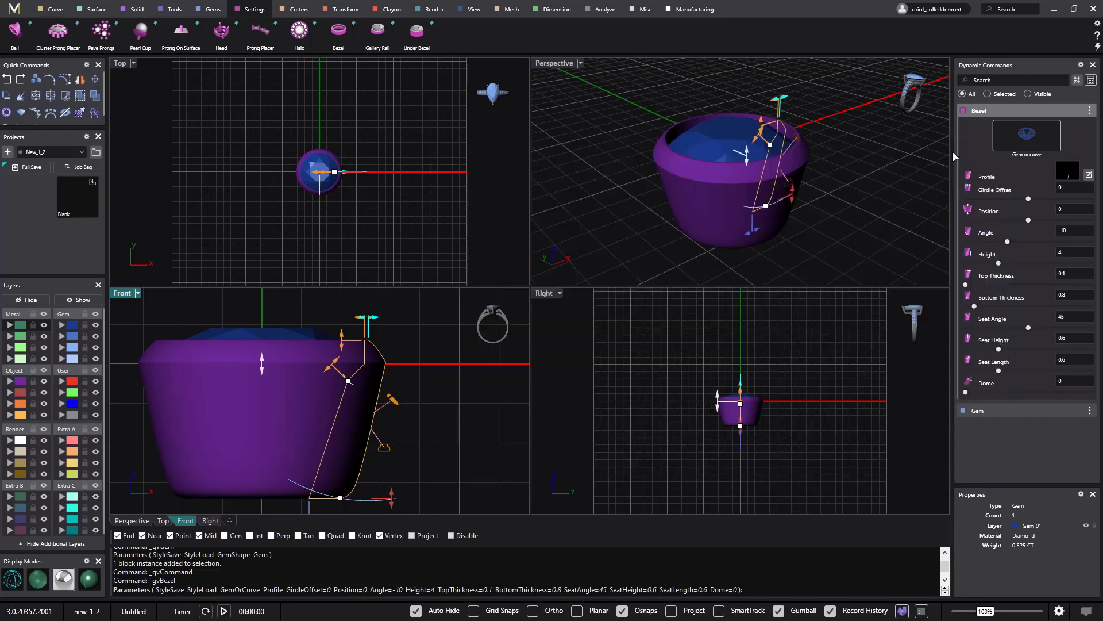
right_click(833, 233)
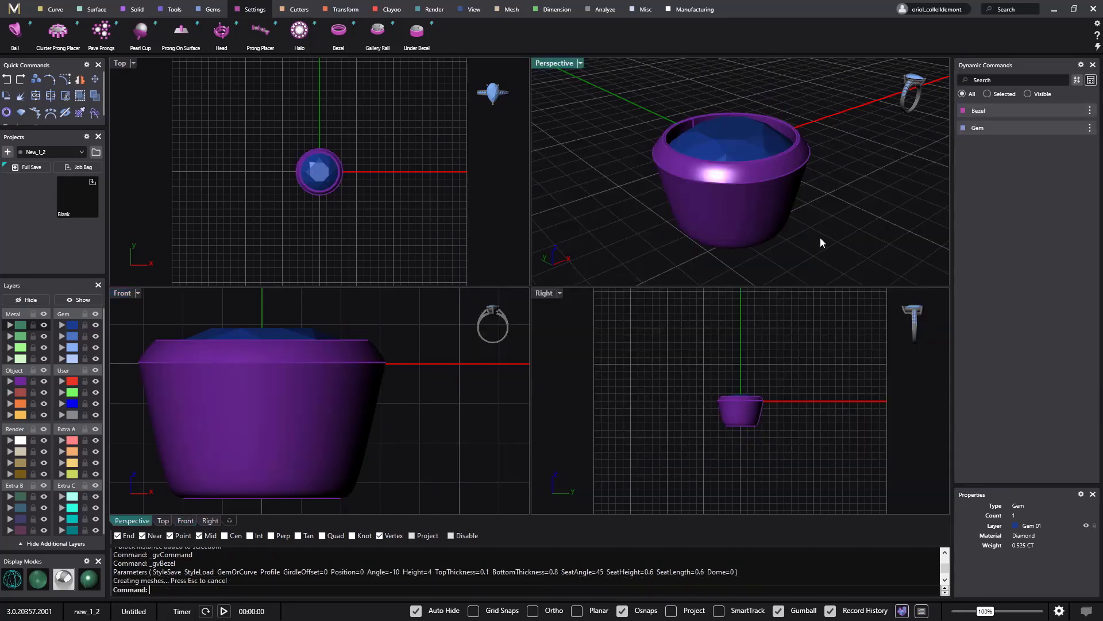
mouse_move(711, 203)
right_down()
mouse_move(717, 231)
mouse_move(721, 221)
right_up()
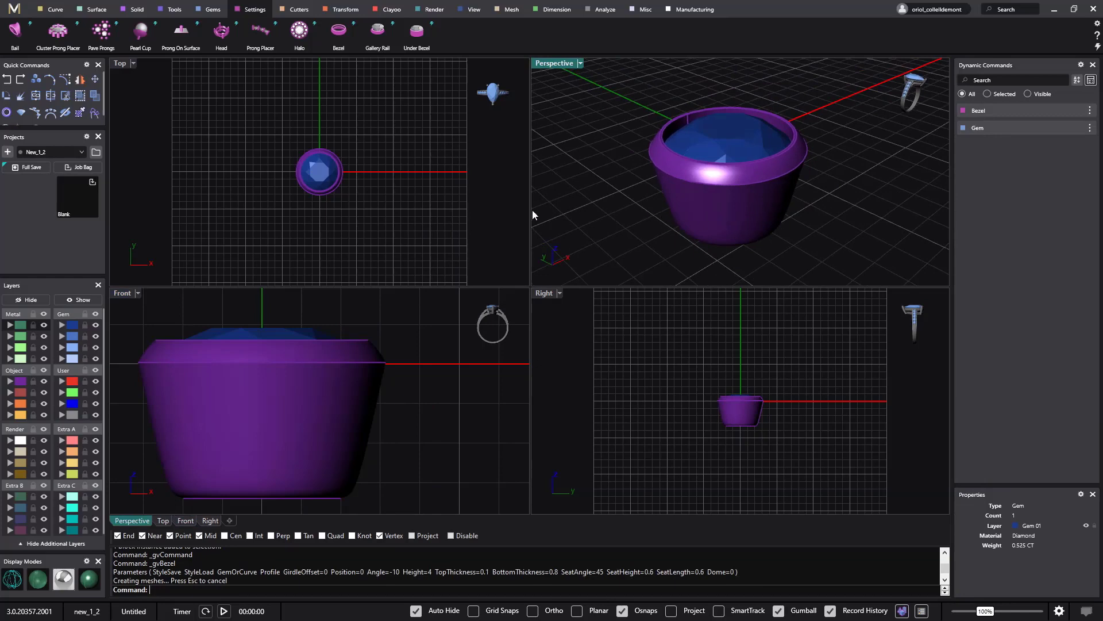
Step: Add a second round diamond on the horizontal axis beside the finished bezel in the Top view
click(211, 11)
click(147, 32)
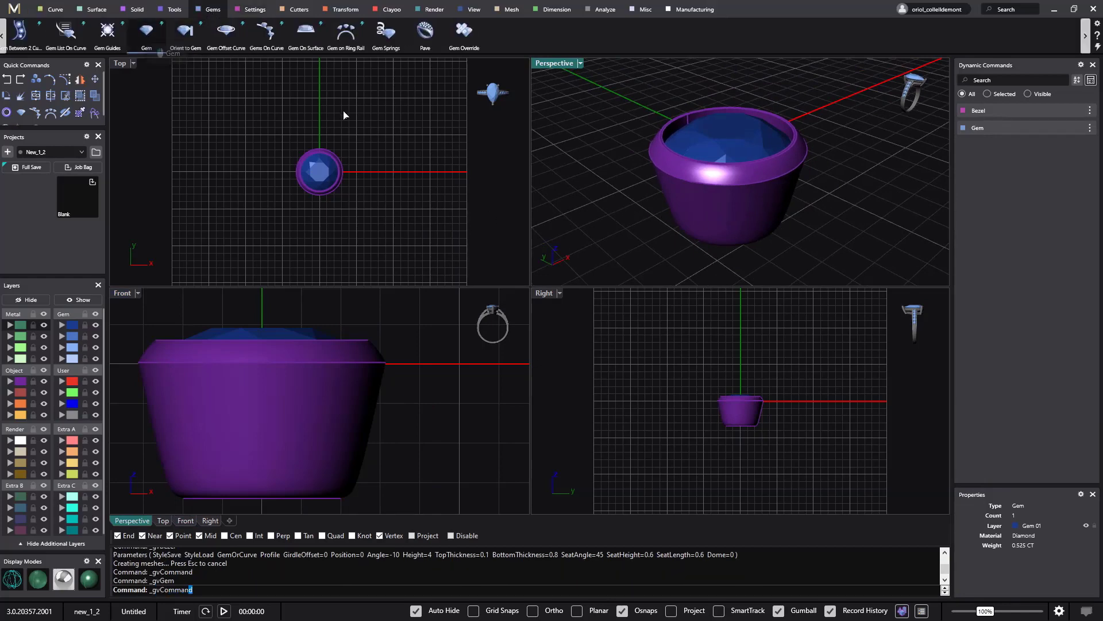
drag(362, 171, 429, 181)
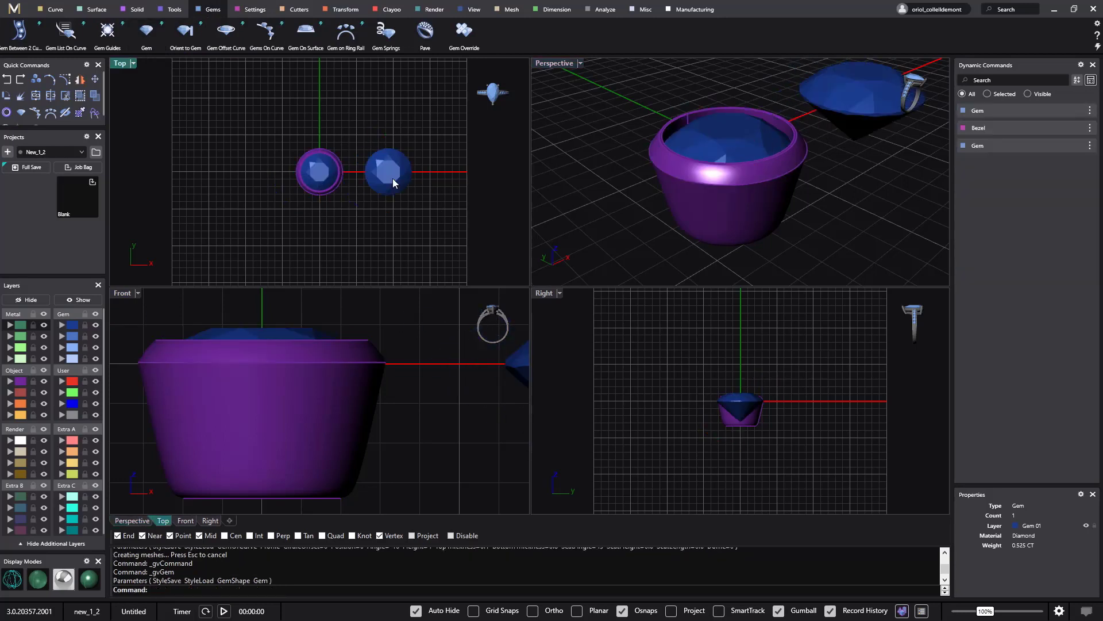
key(Return)
Step: Create a bezel around the second diamond and load the saved "filet" profile from the library
click(249, 10)
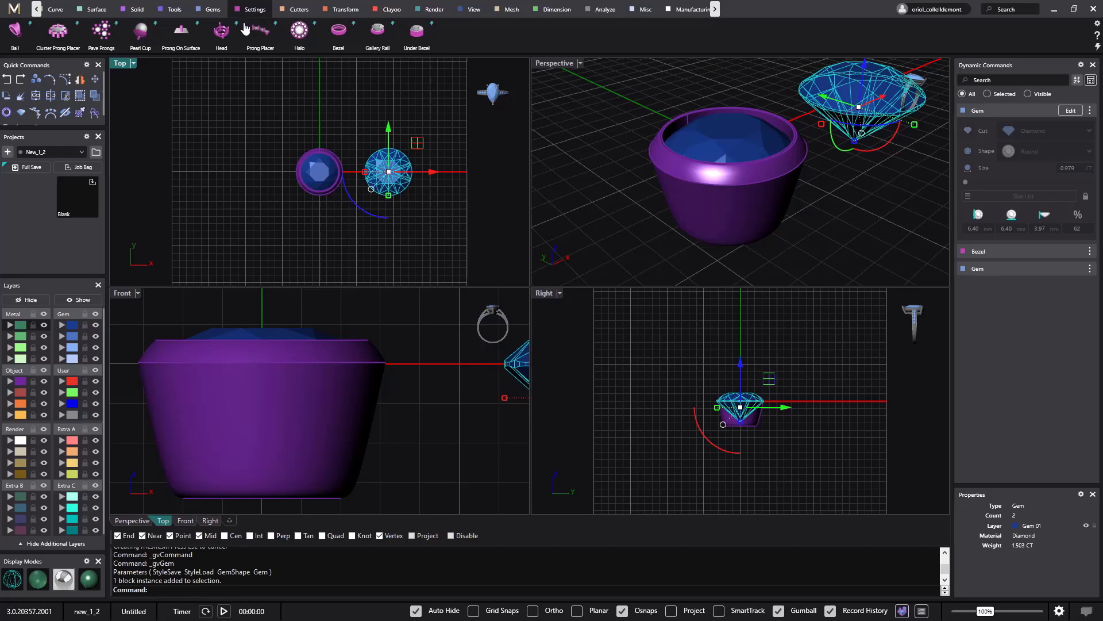
click(341, 36)
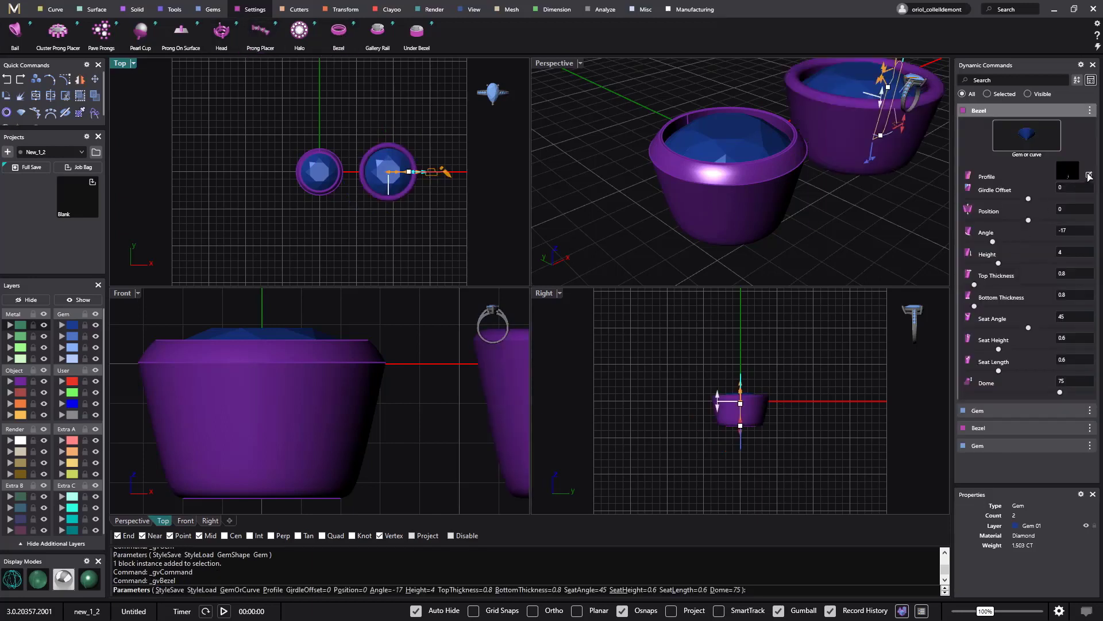
click(1070, 175)
click(450, 379)
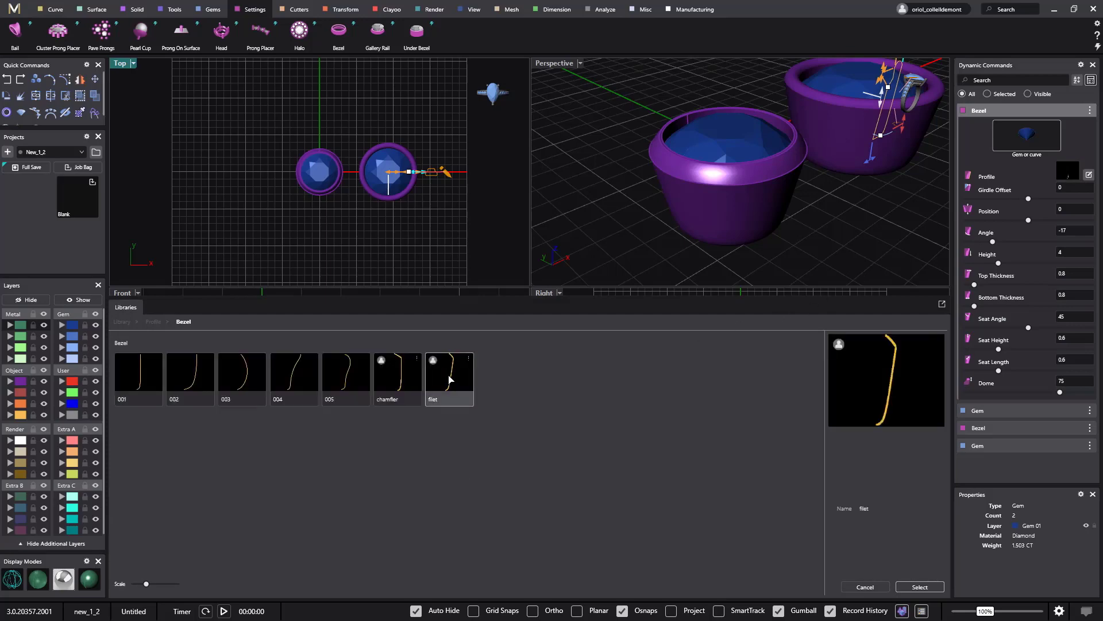
click(920, 587)
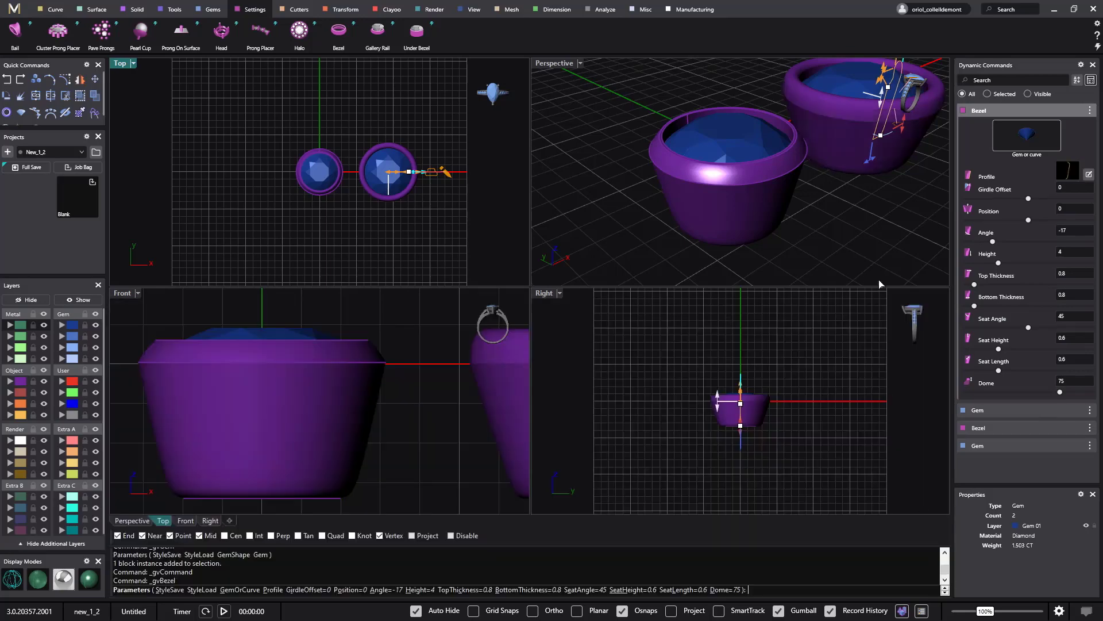
Step: Set the second bezel's top thickness to 0.1 mm and its dome to 0
right_drag(880, 283, 830, 203)
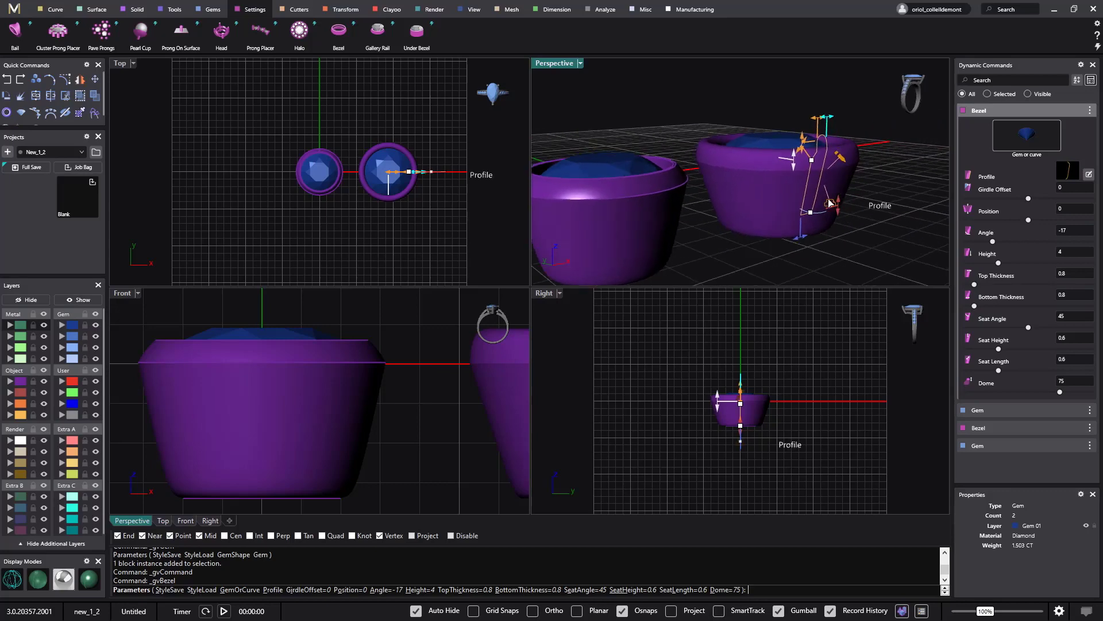
scroll(835, 141, up, 2)
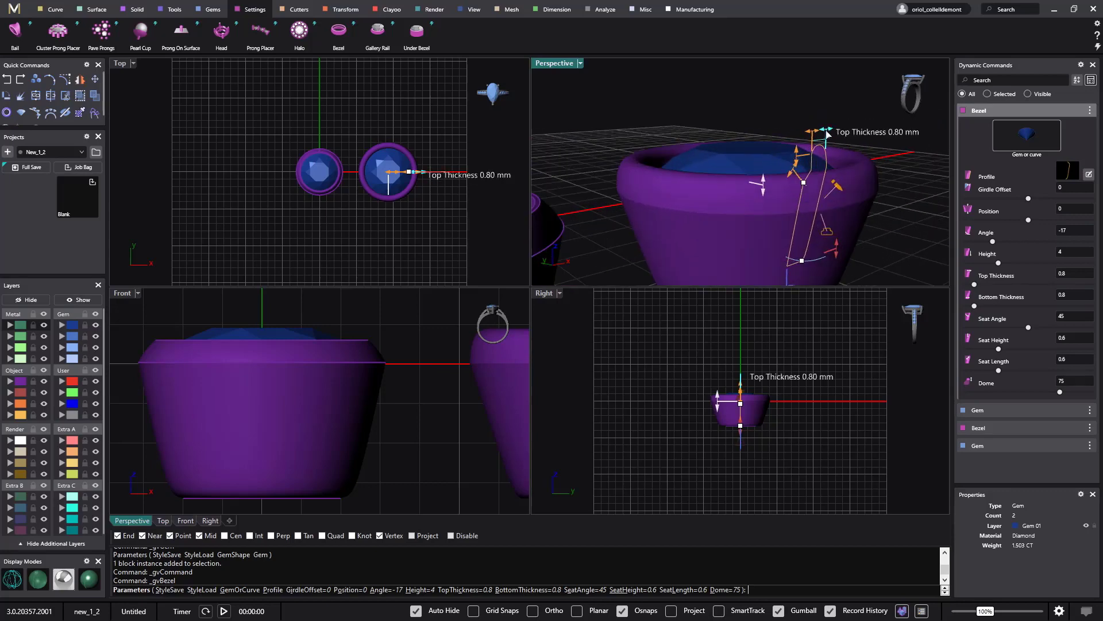
drag(827, 132, 808, 144)
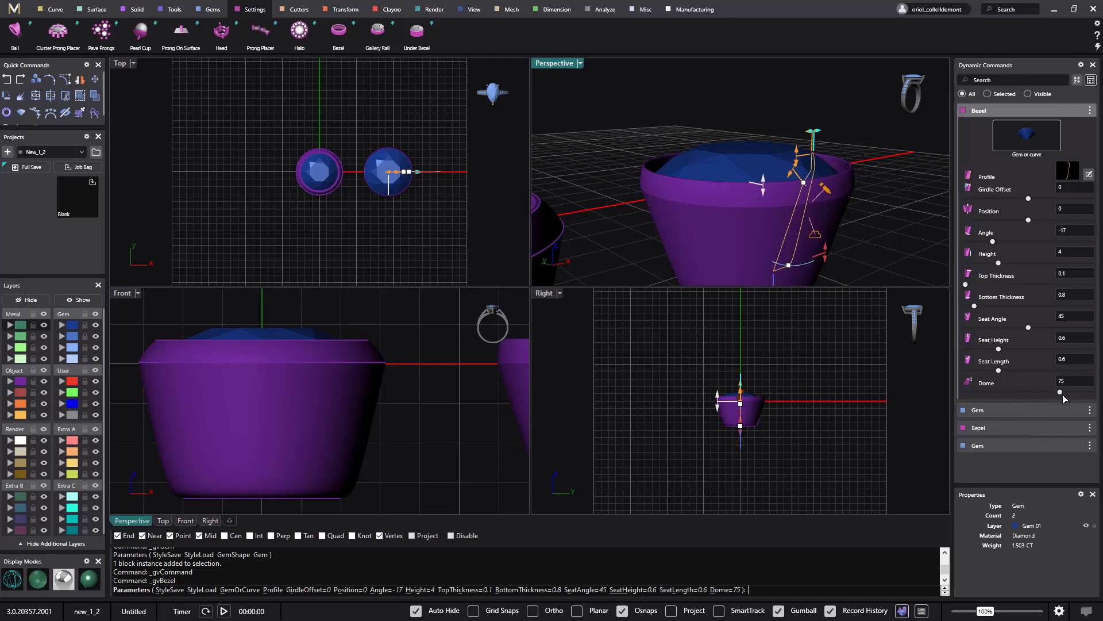
drag(1060, 396, 956, 394)
right_drag(868, 226, 796, 187)
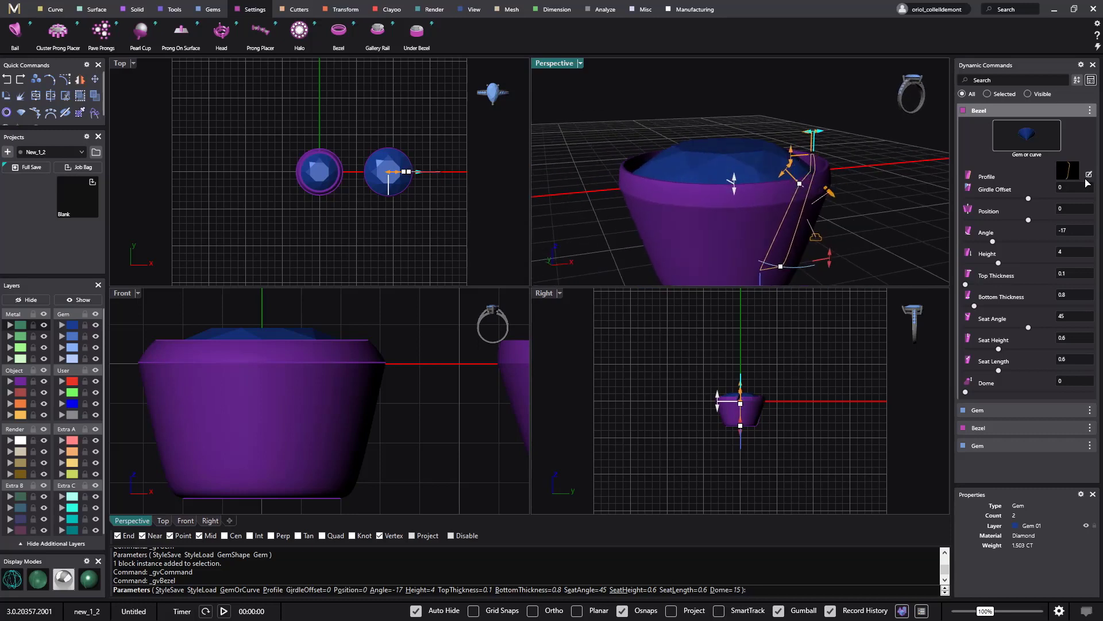
Step: Edit the second bezel's profile by moving its upper corner about 1.2 units outward and realigning the points above it in a straight line
click(1087, 176)
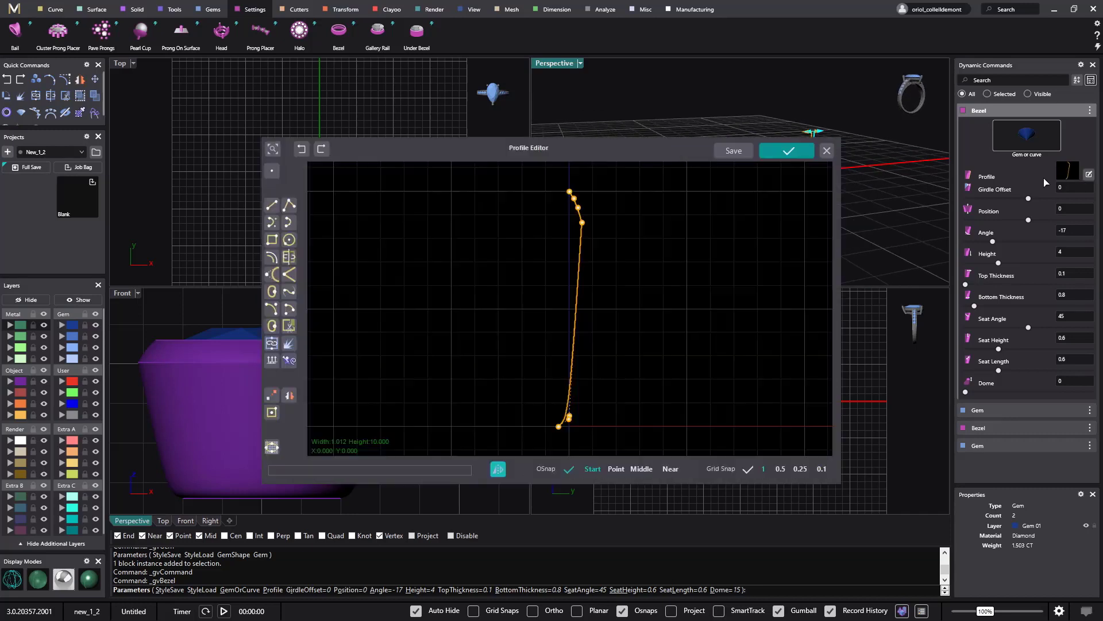
drag(665, 163, 709, 248)
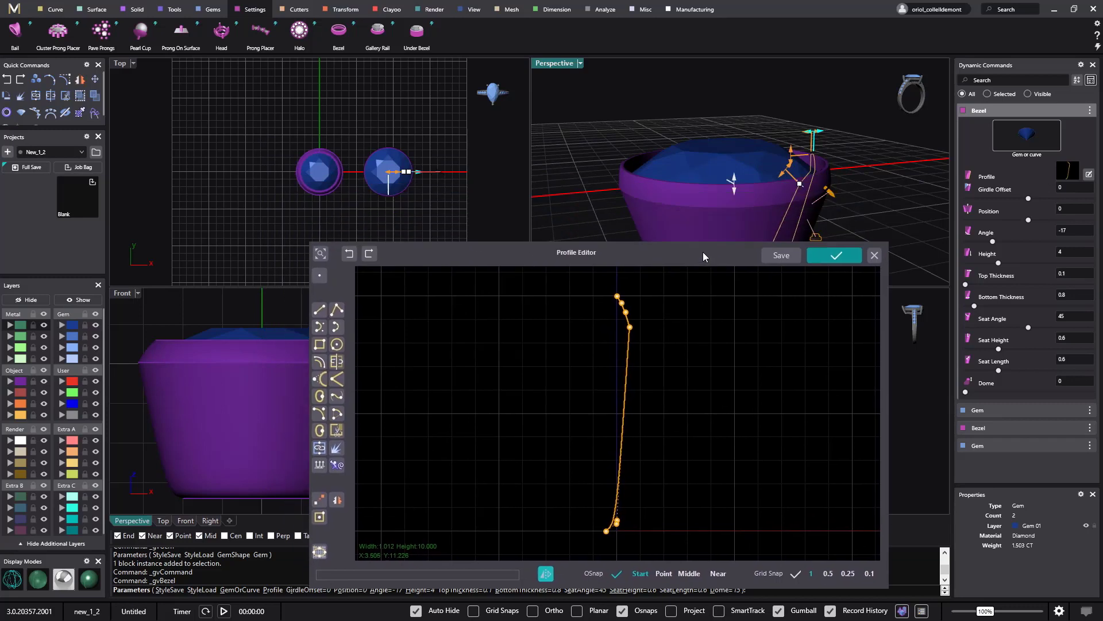
drag(639, 320, 631, 294)
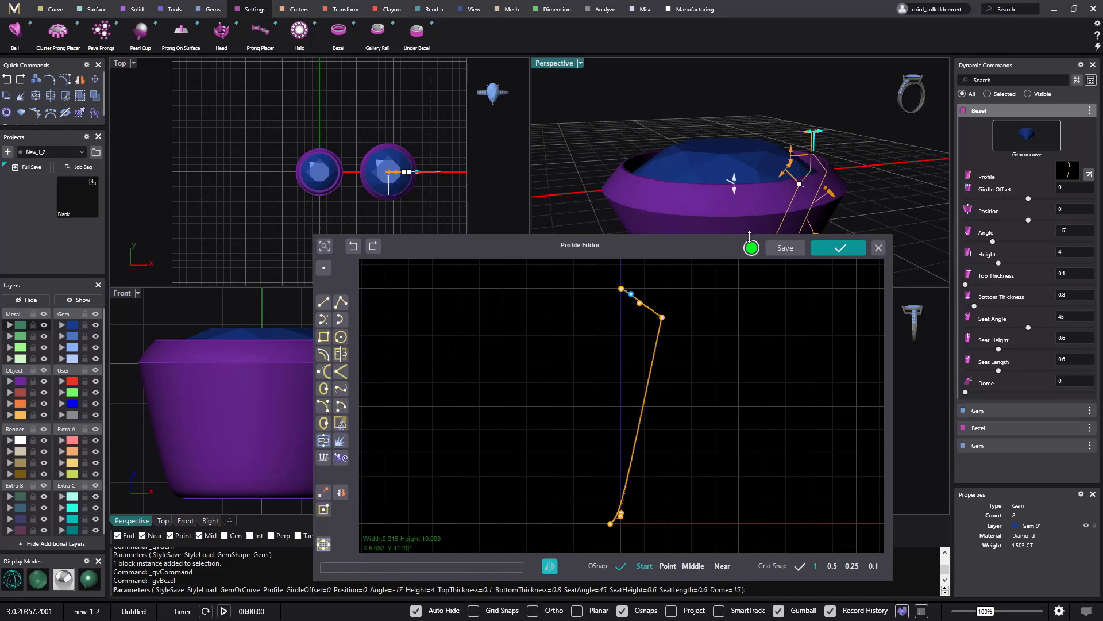
click(834, 248)
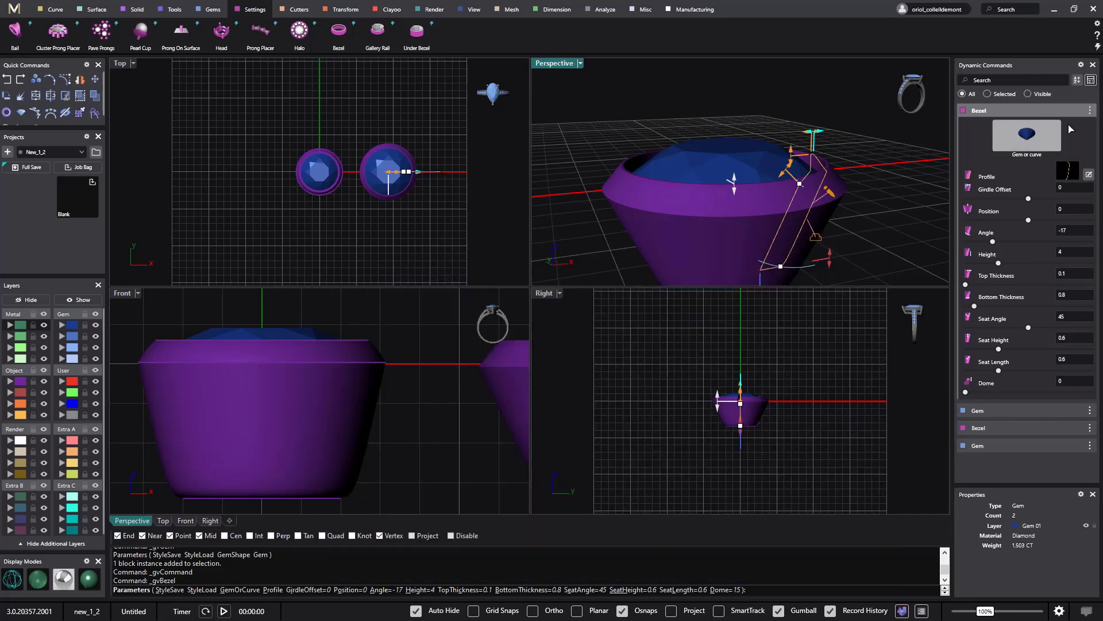
Step: Save the second bezel's settings as a style sheet named "filet" and finish the bezel
click(1090, 112)
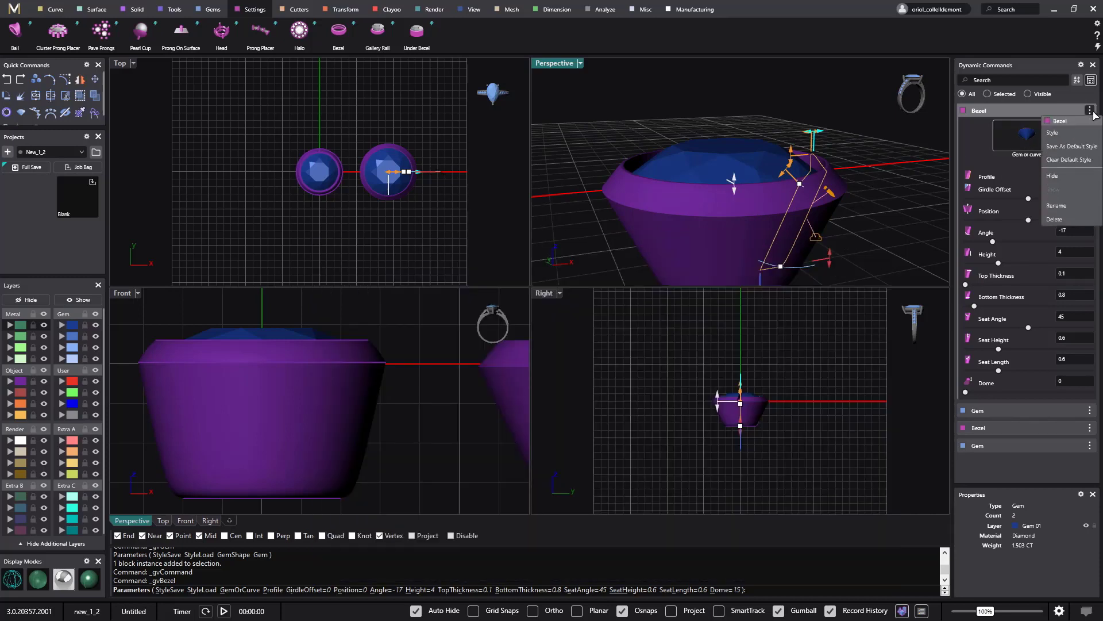
click(1071, 133)
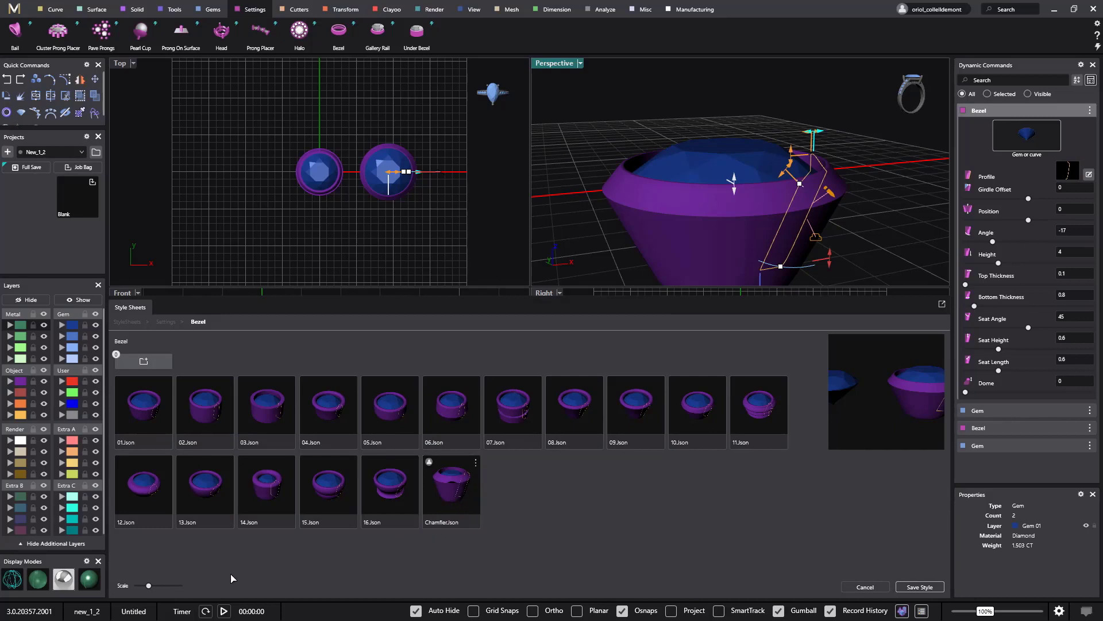
click(910, 587)
text(filet)
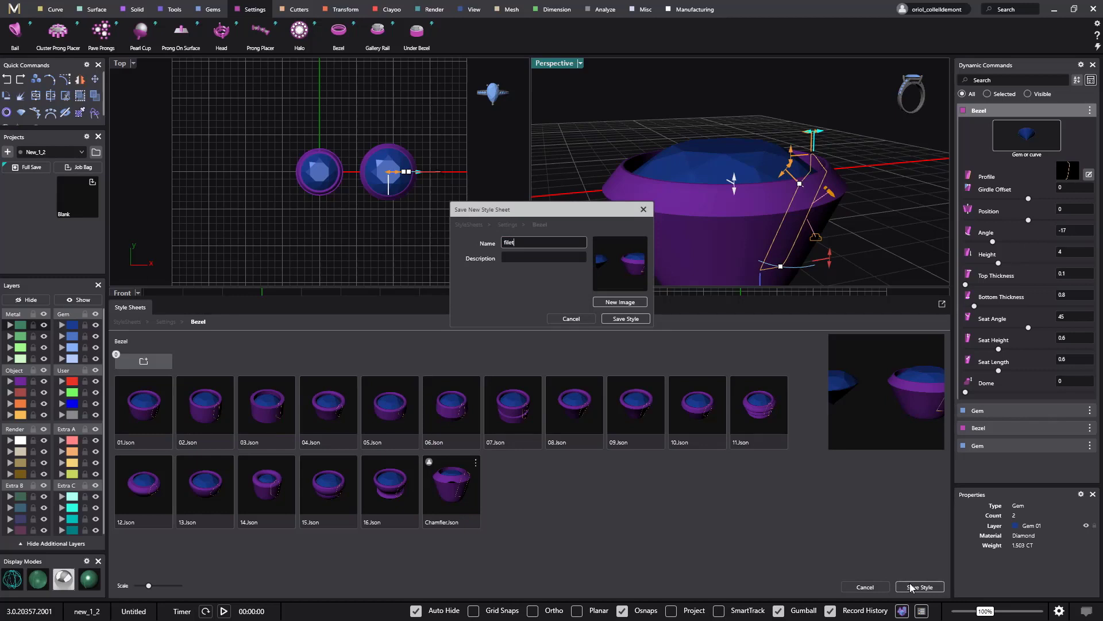
key(Tab)
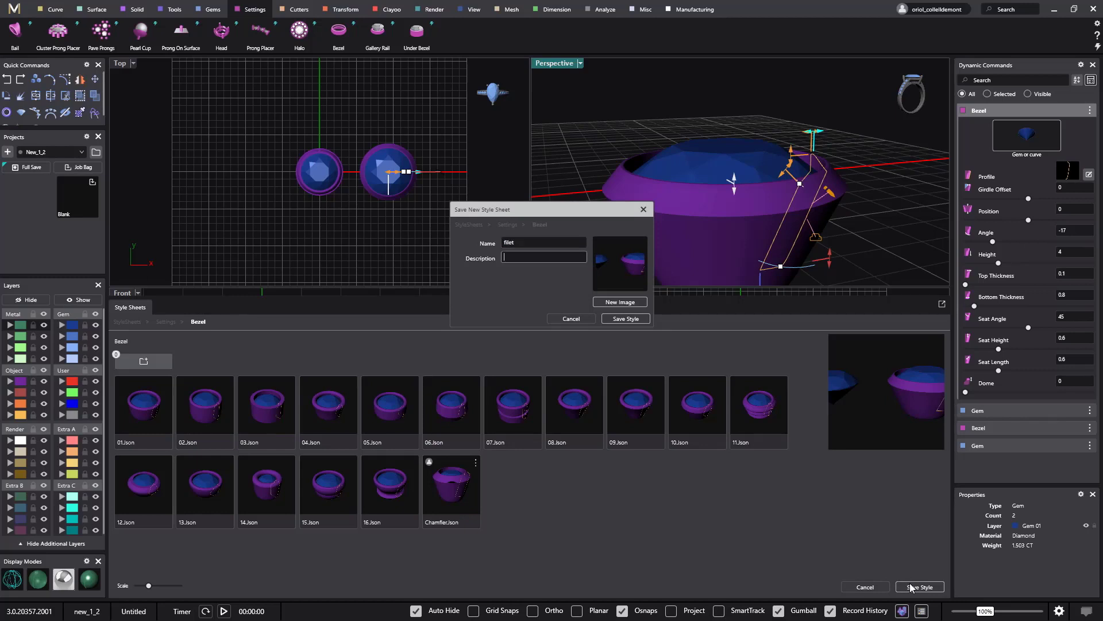
click(626, 319)
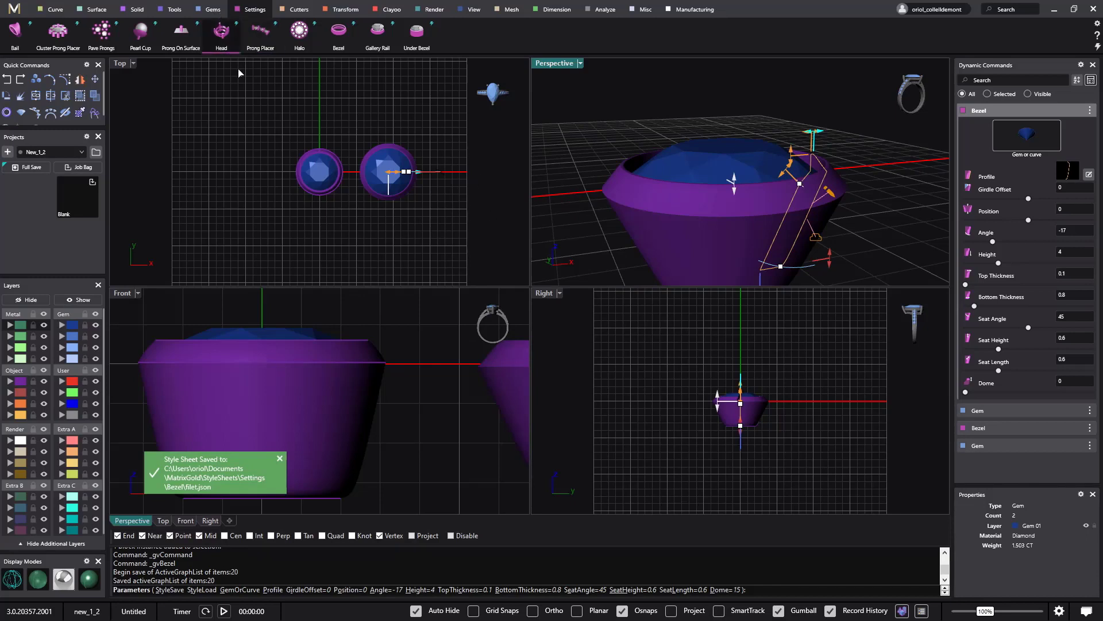
key(Return)
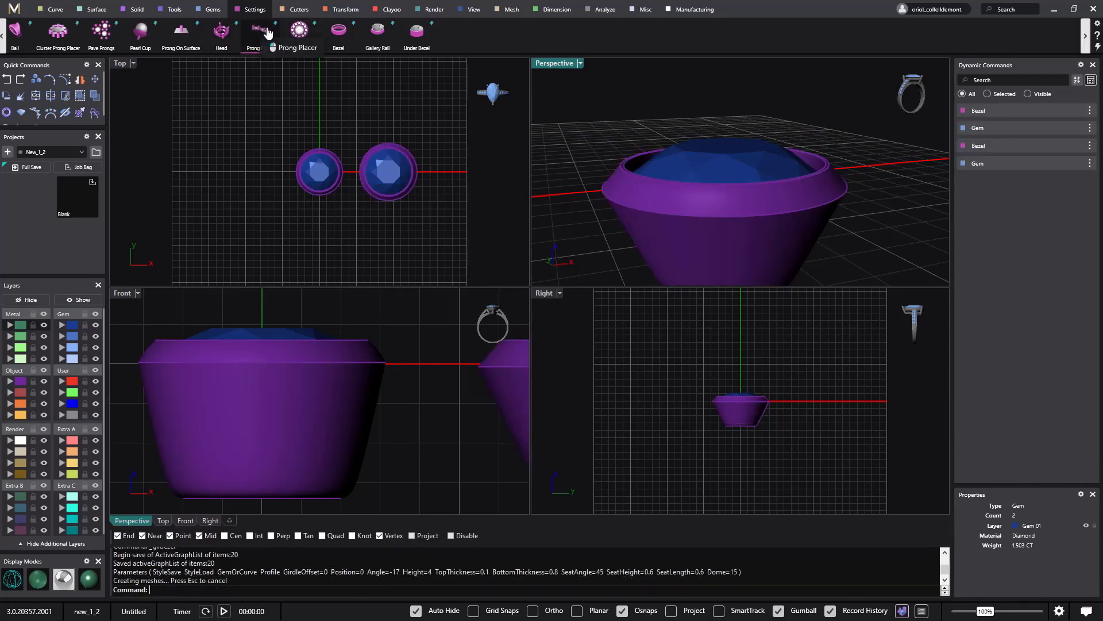
Step: Add a third round diamond on the other side of the first bezel and reduce its diameter to 2.4 mm
click(208, 10)
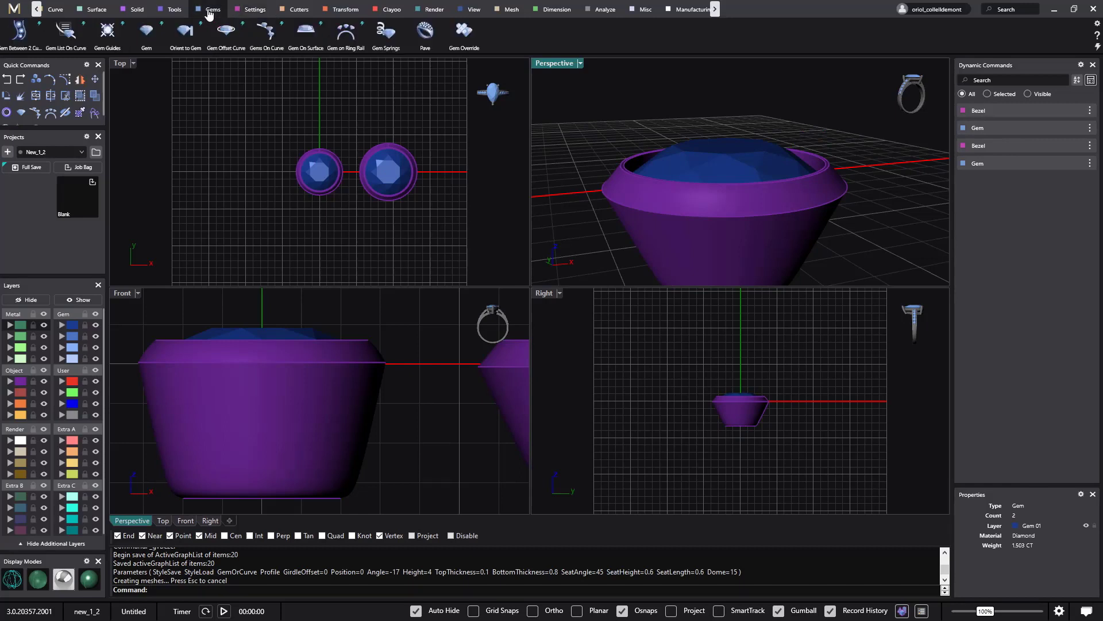
click(146, 32)
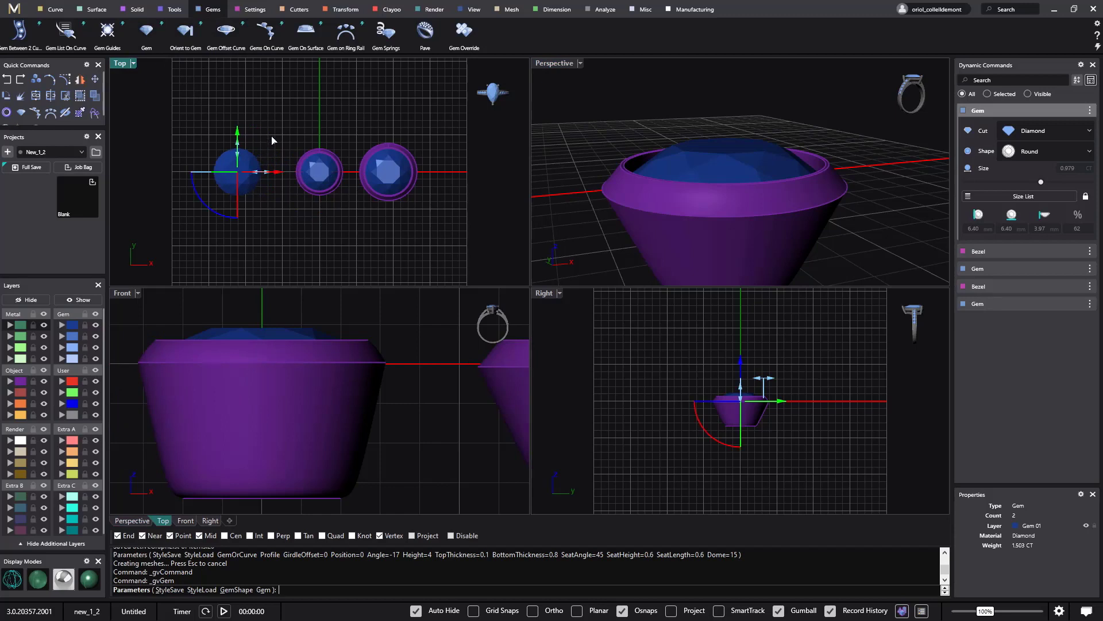
scroll(261, 173, up, 4)
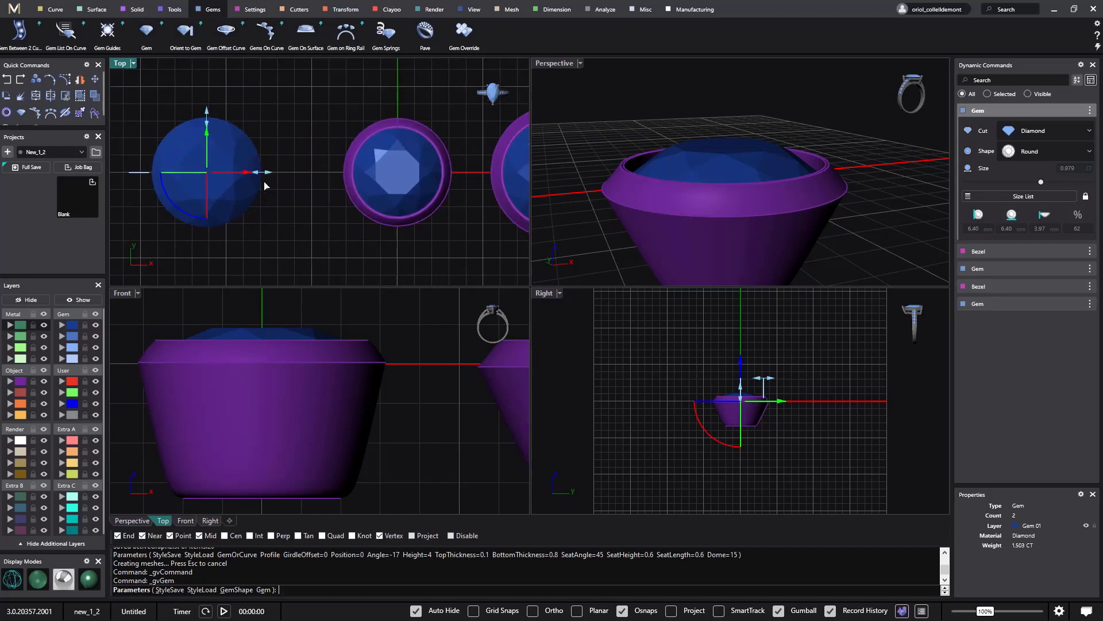
drag(268, 174, 228, 177)
key(Return)
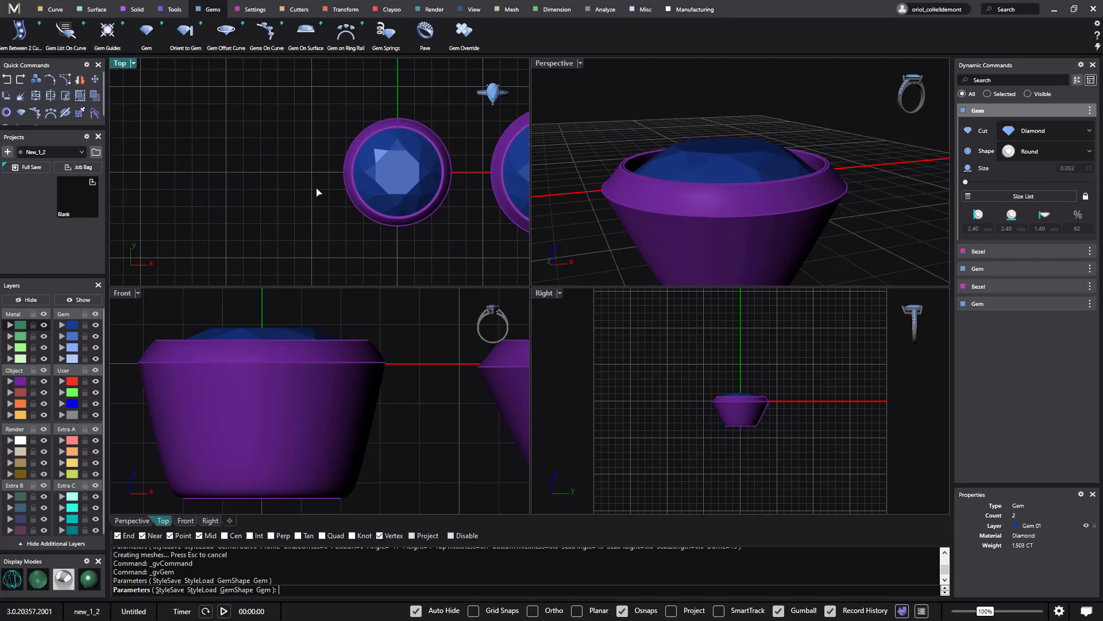
Step: Create a bezel around the 2.4 mm diamond
click(246, 10)
click(339, 31)
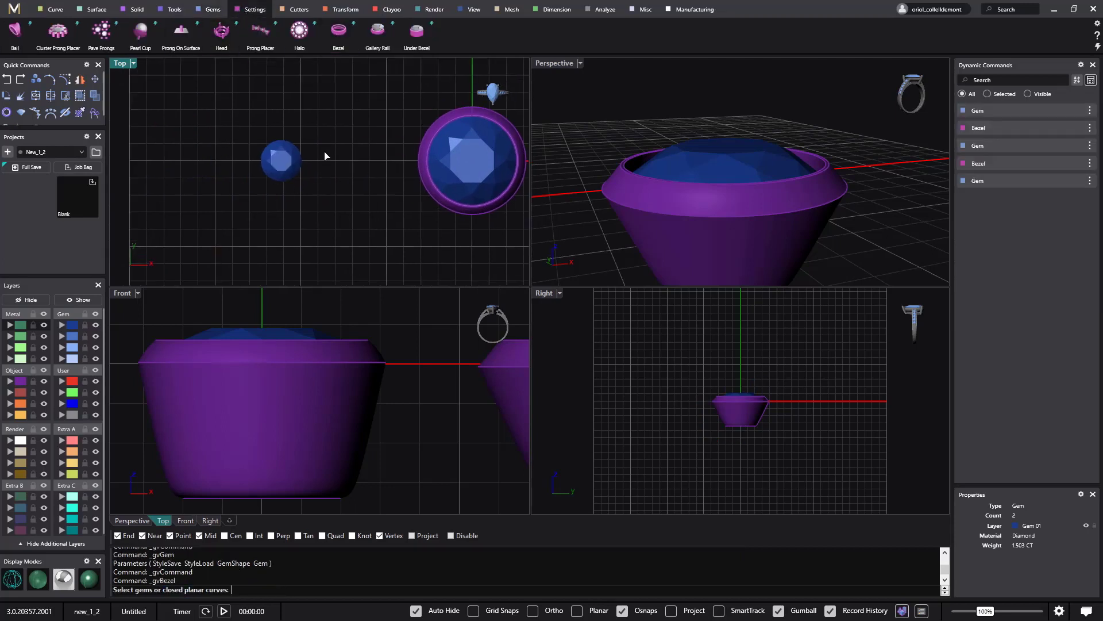
click(289, 164)
key(Return)
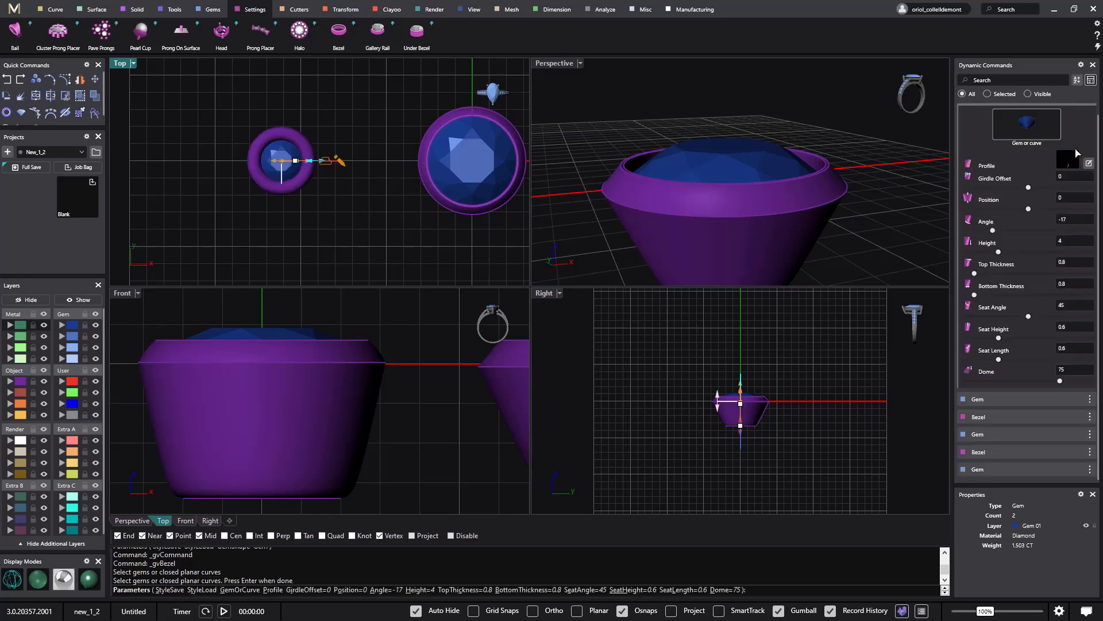
Step: Load the saved "filet" style sheet onto the small diamond's bezel
click(1091, 113)
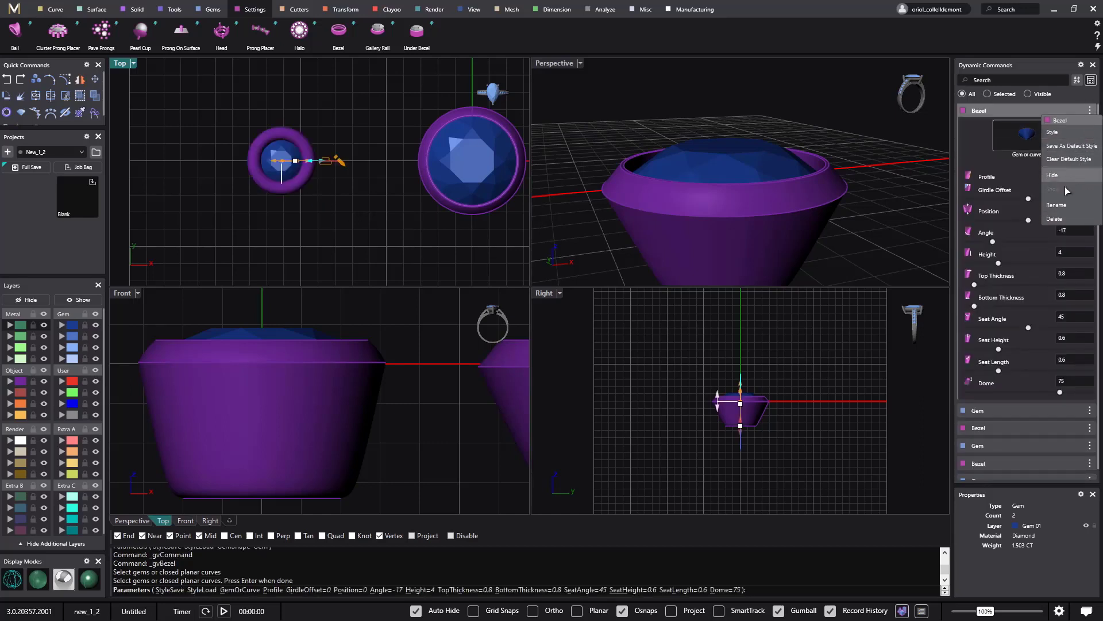
click(1065, 133)
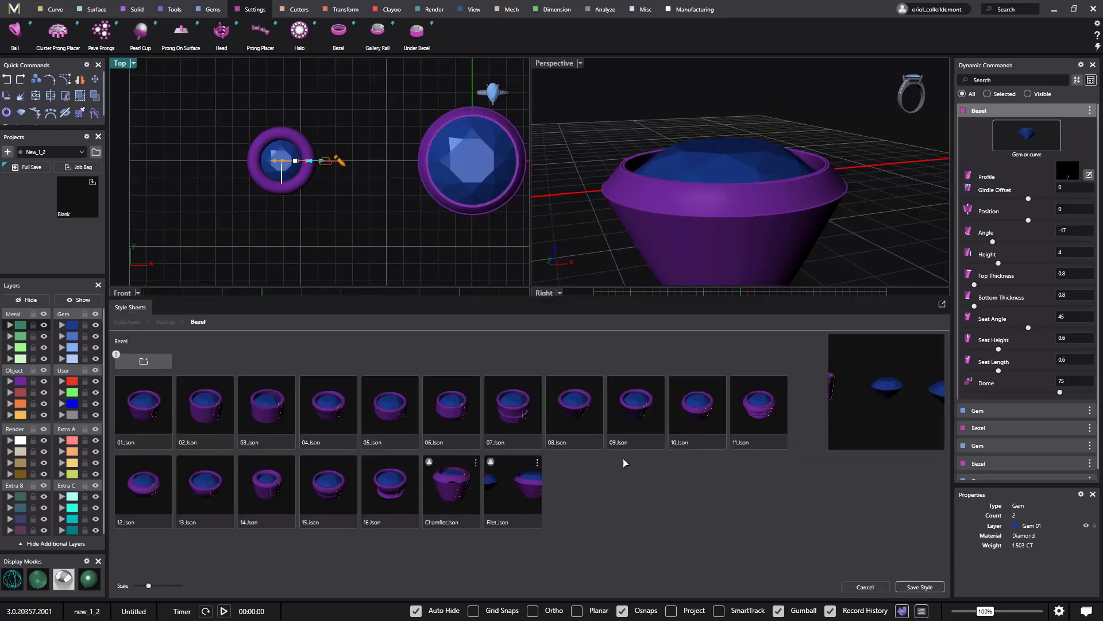
click(512, 499)
click(922, 589)
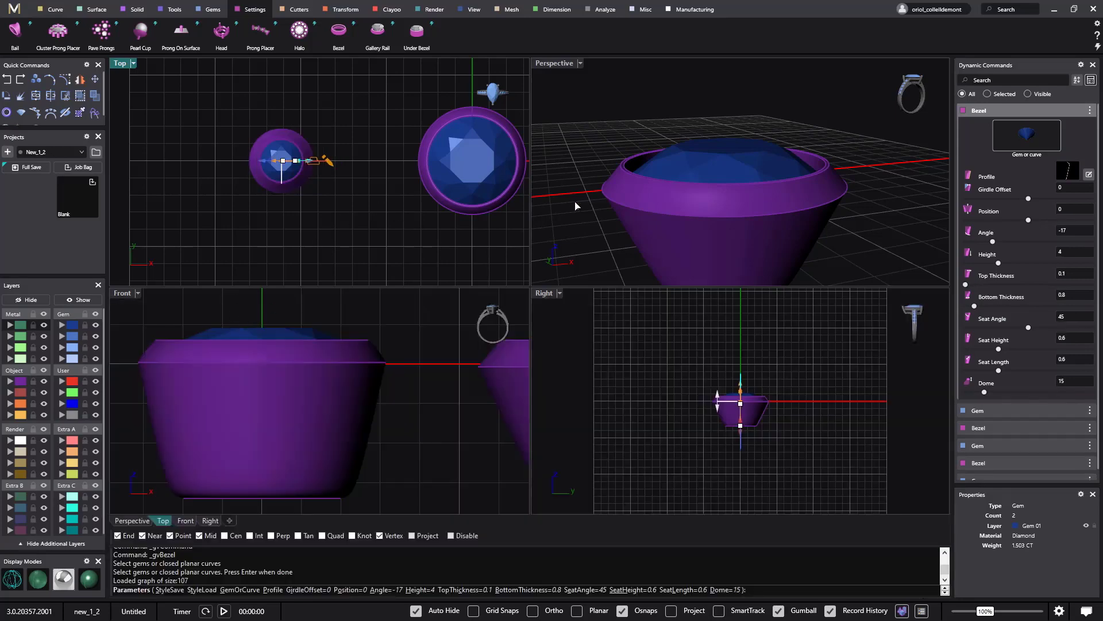
Step: Set the small bezel's height to 2.2 mm and its angle to -3 degrees, and maximize the Perspective viewport
scroll(576, 205, down, 5)
shift+right_drag(635, 180, 661, 257)
drag(662, 249, 726, 192)
scroll(642, 157, up, 5)
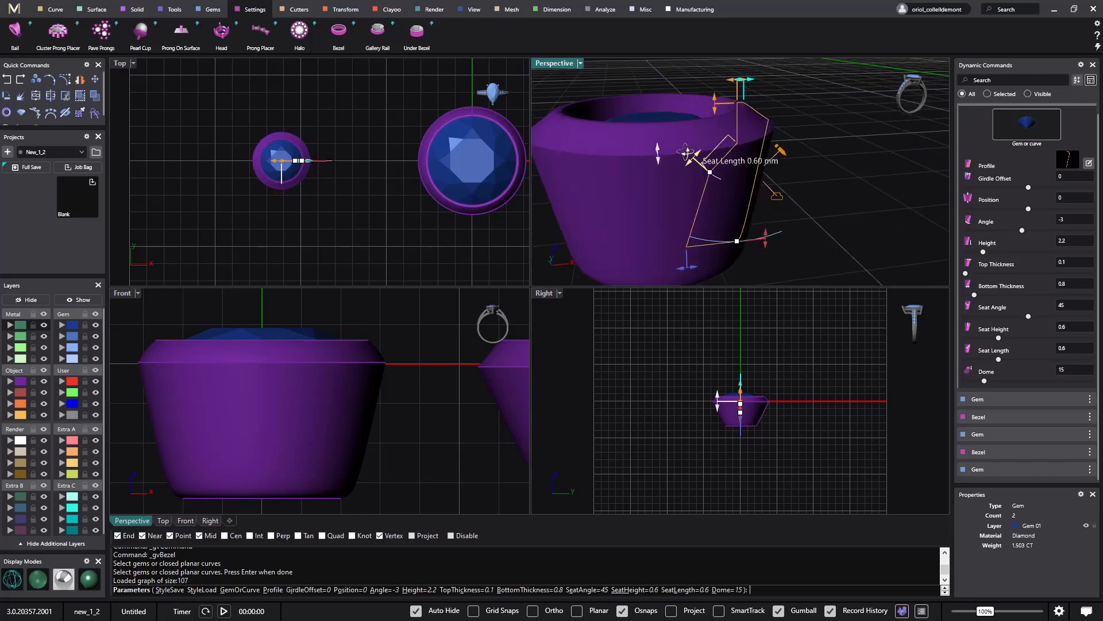
right_drag(643, 157, 782, 197)
scroll(684, 153, down, 3)
mouse_move(758, 181)
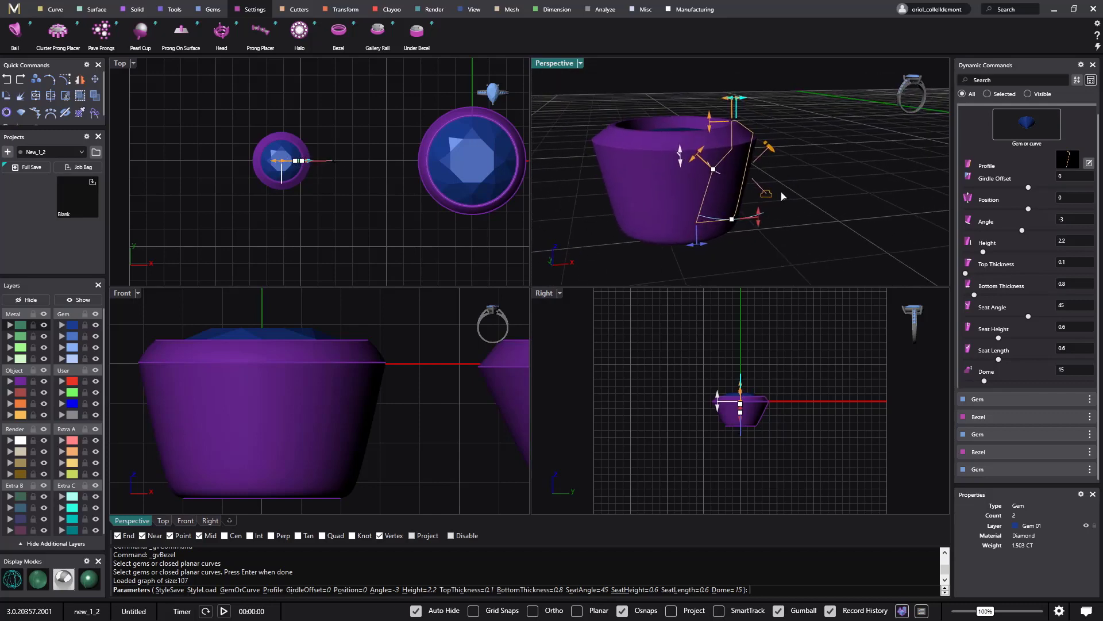
double_click(558, 65)
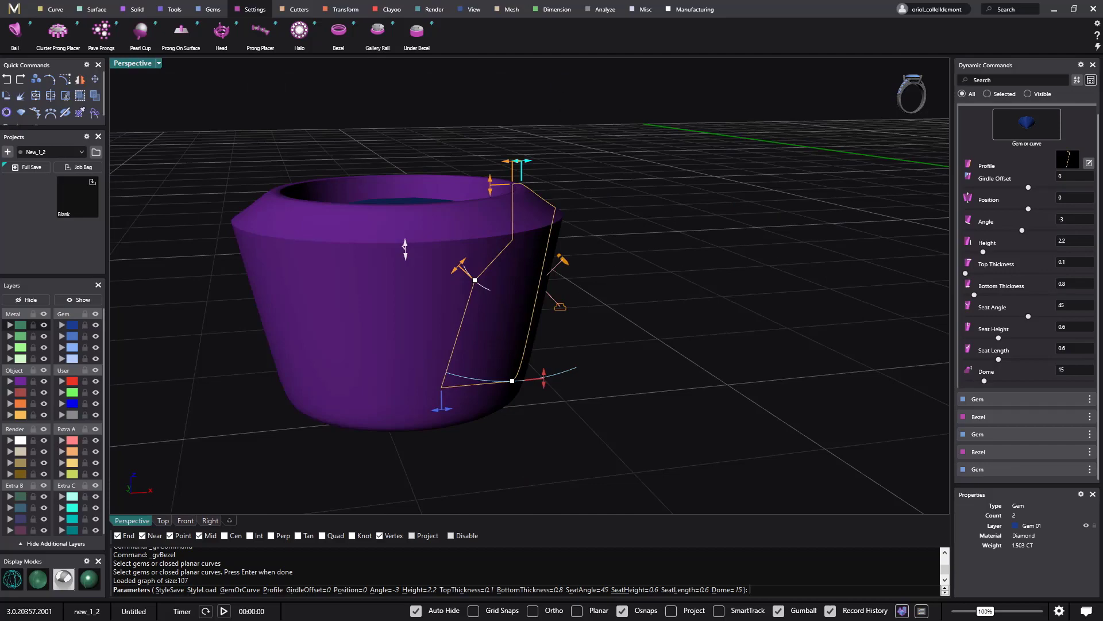